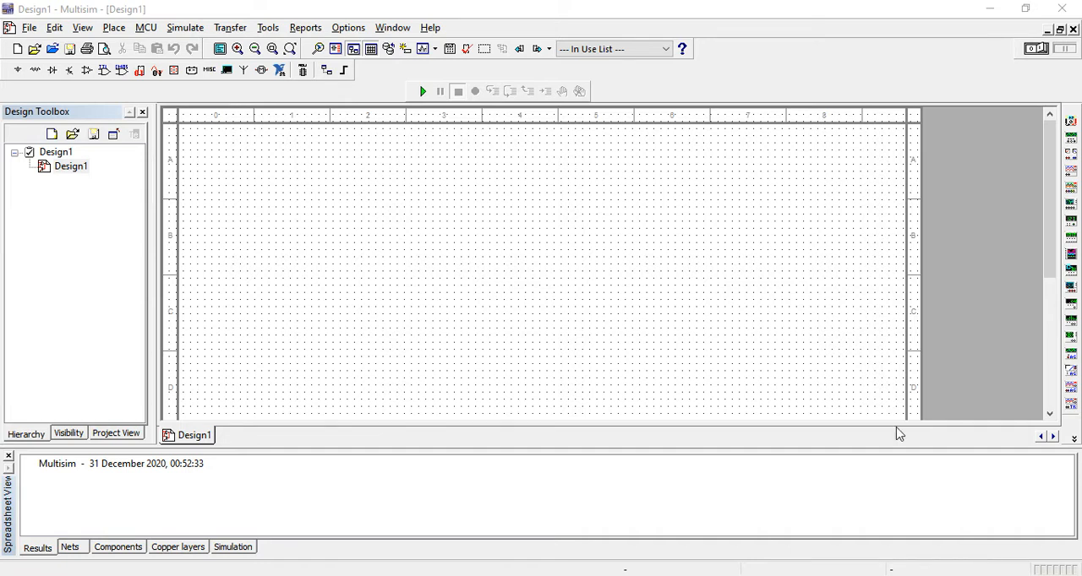
Step: Place a 741 op-amp from the Analog group near the upper middle of the schematic sheet
left_click(114, 28)
left_click(162, 48)
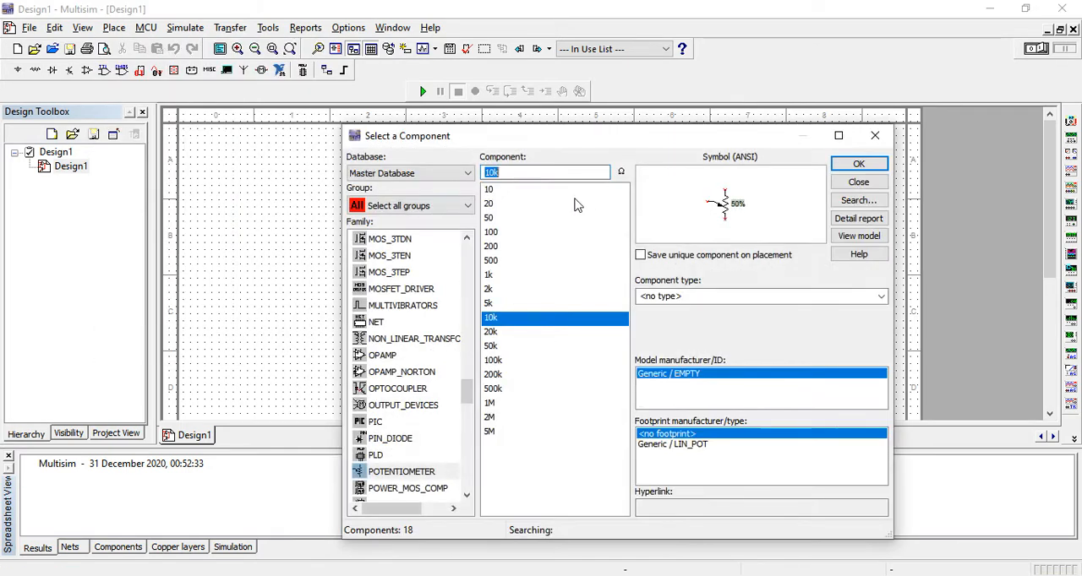
left_click(422, 206)
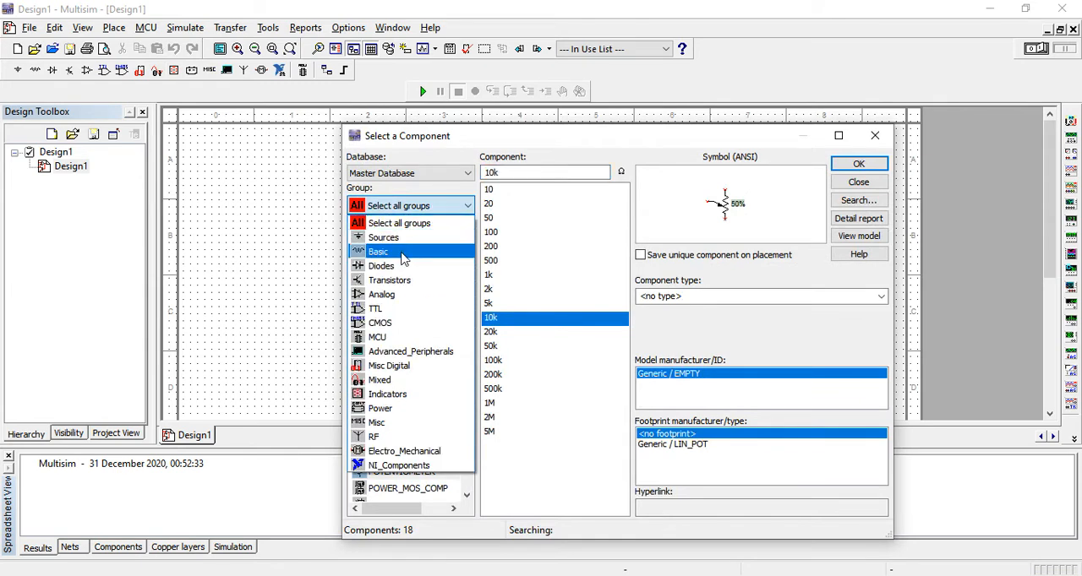
left_click(399, 225)
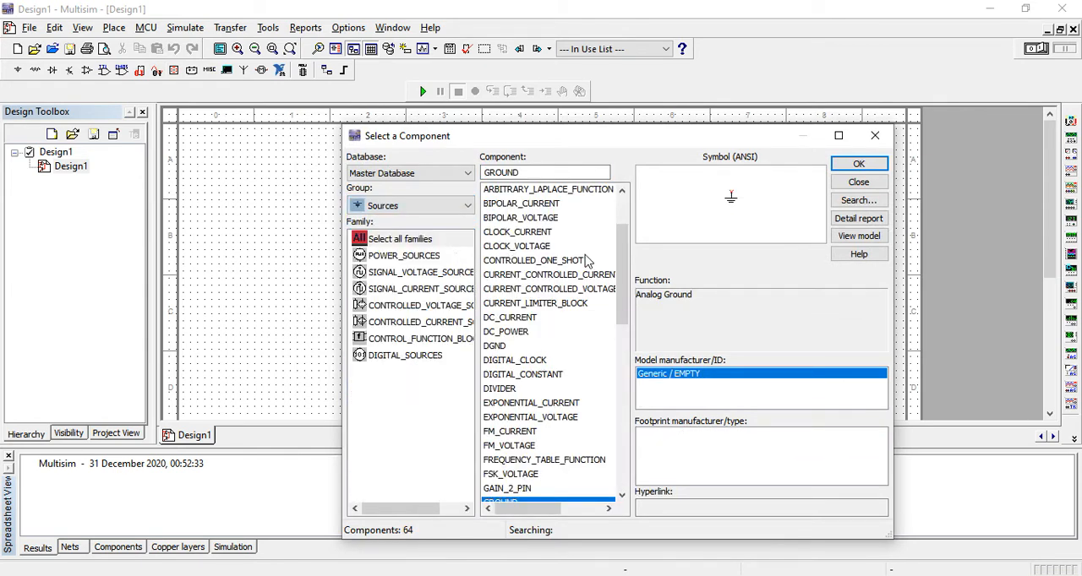
left_click(415, 210)
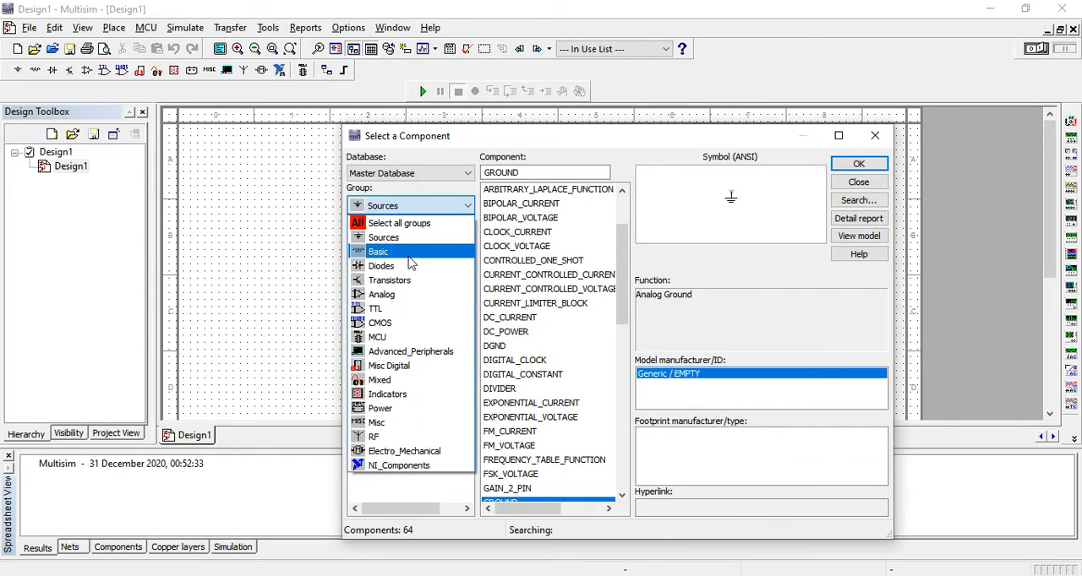
left_click(387, 294)
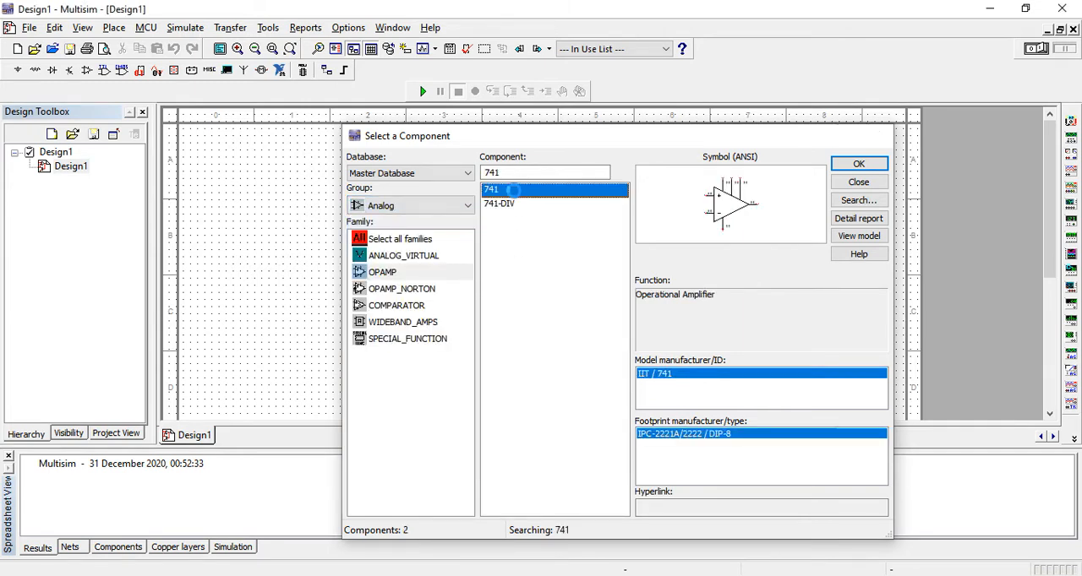
double_click(513, 190)
left_click(493, 237)
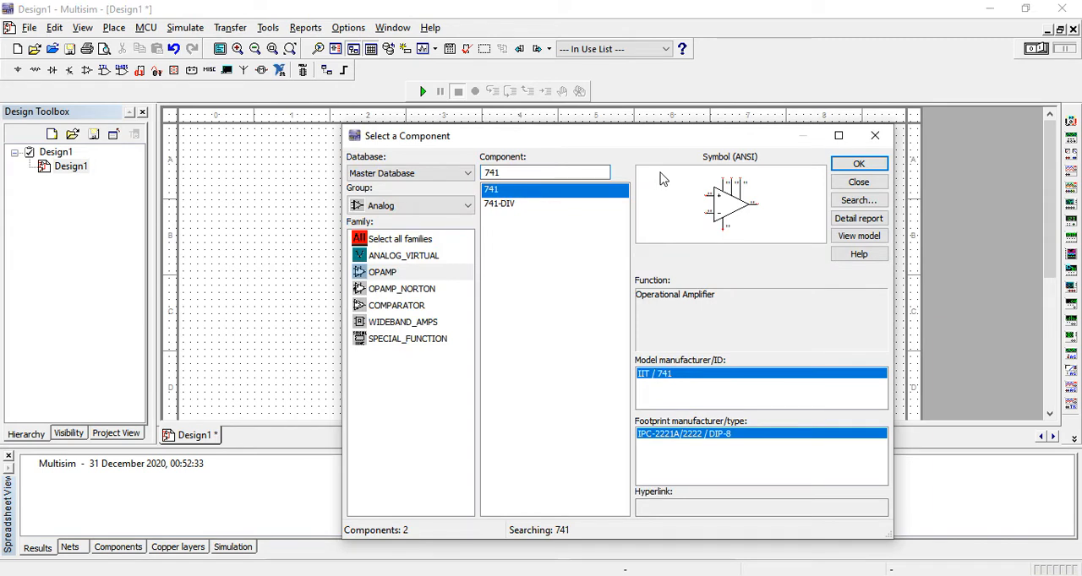
Step: Place a 220 Ω resistor from the Basic group to the upper left of the op-amp
left_click(448, 211)
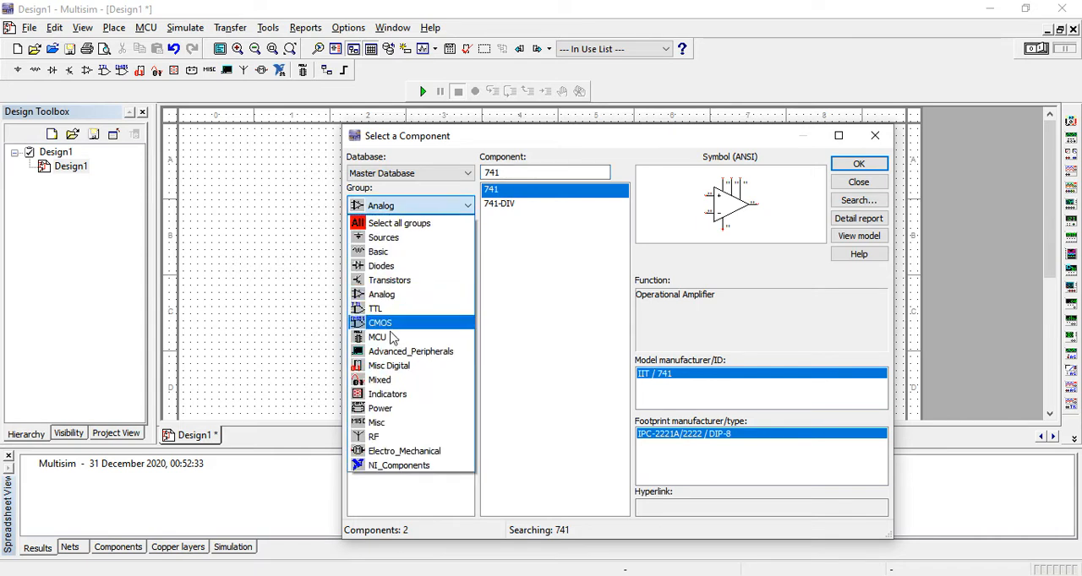
left_click(380, 252)
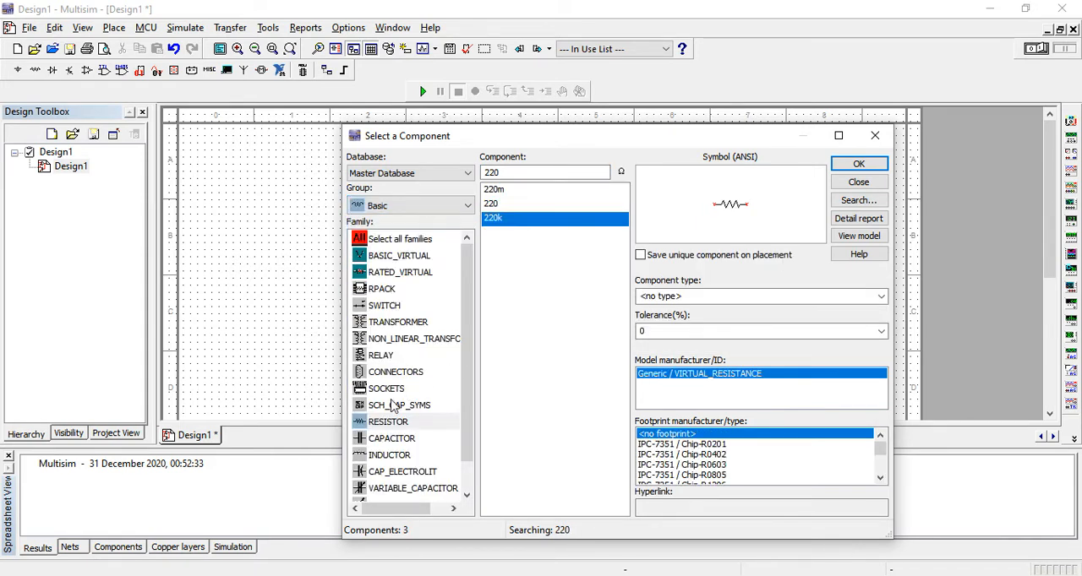
left_click(390, 426)
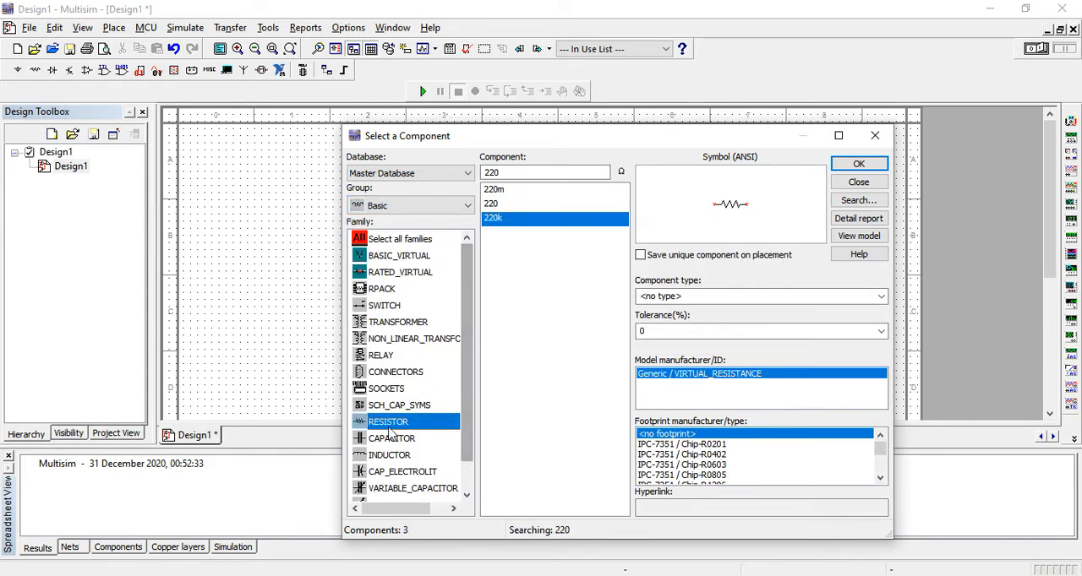
key("Return")
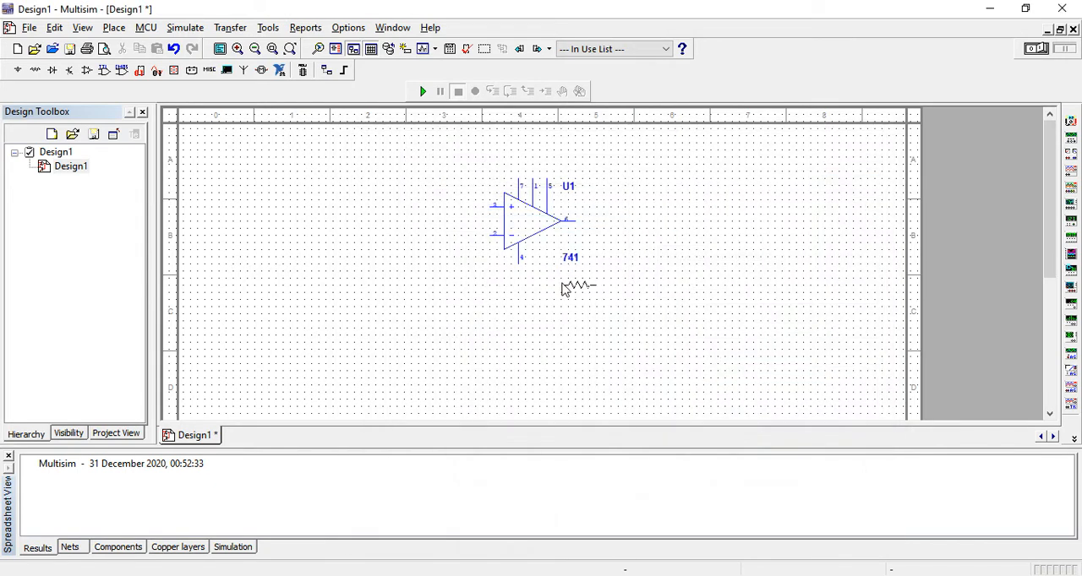
left_click(433, 177)
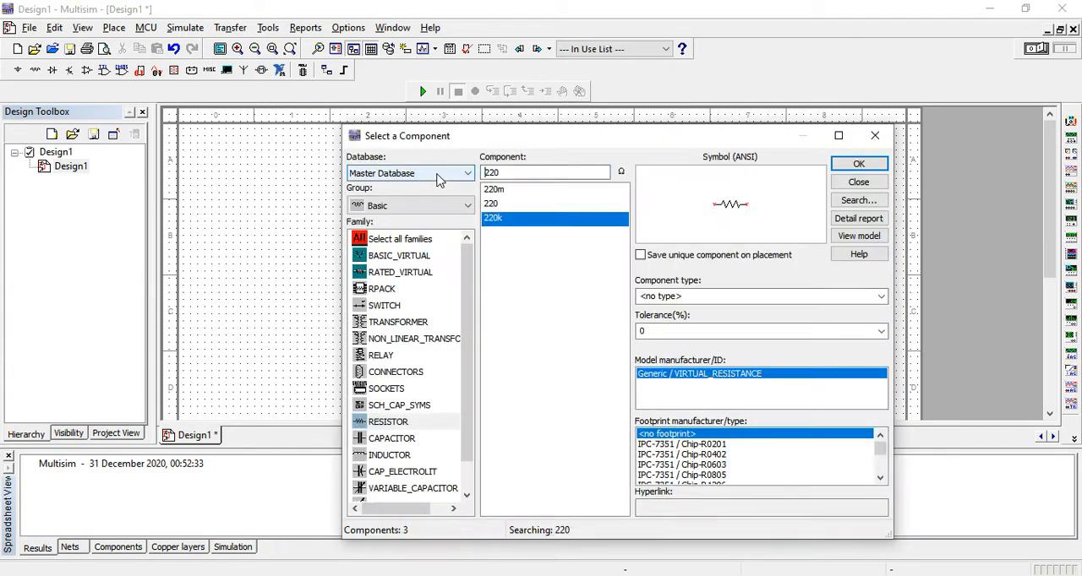
Step: Place a 10k resistor directly above the op-amp
left_click_drag(521, 174, 428, 189)
type("1")
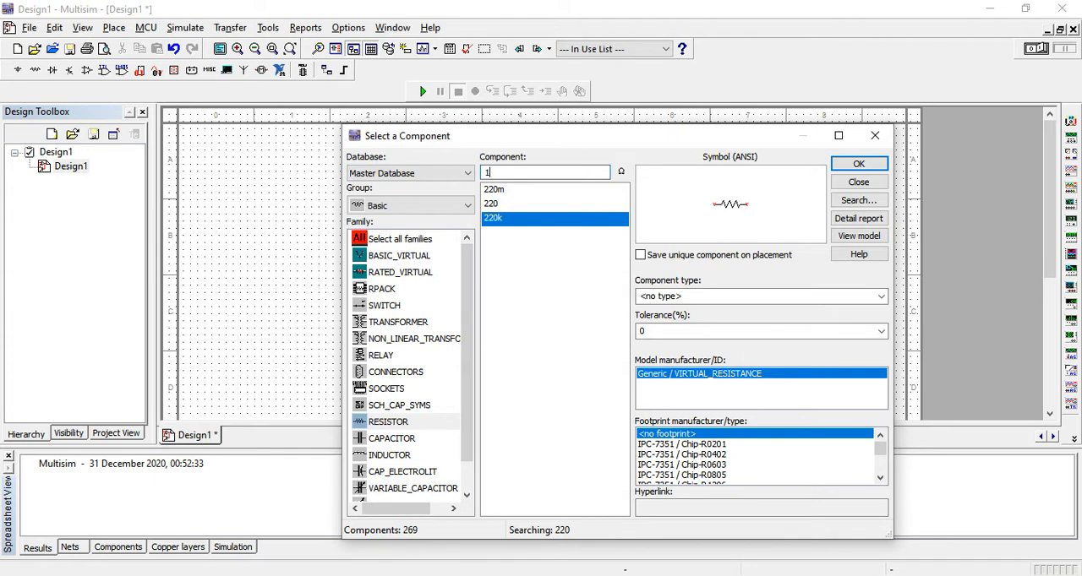
type("0k")
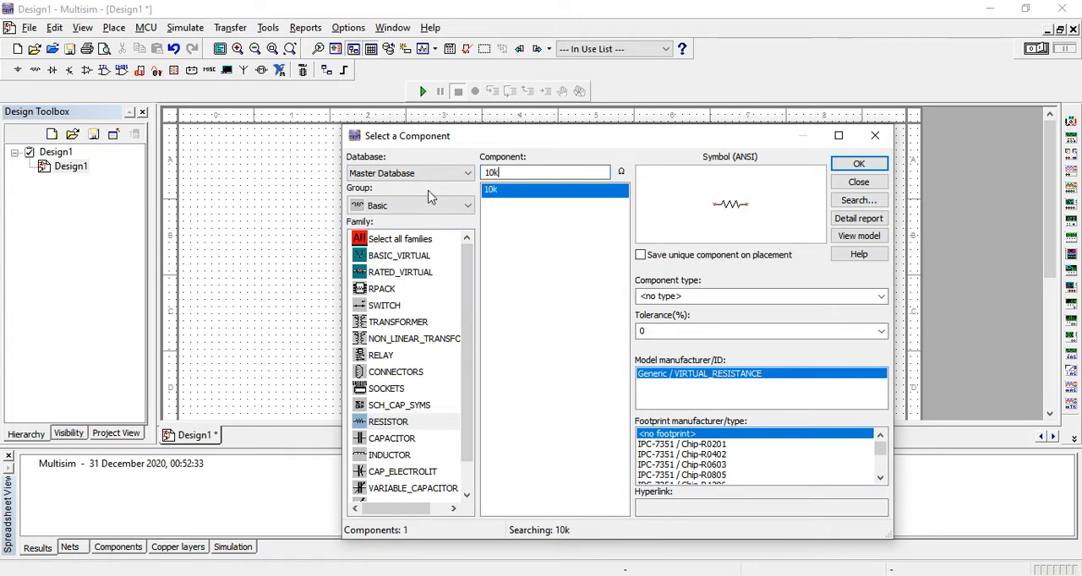
double_click(493, 189)
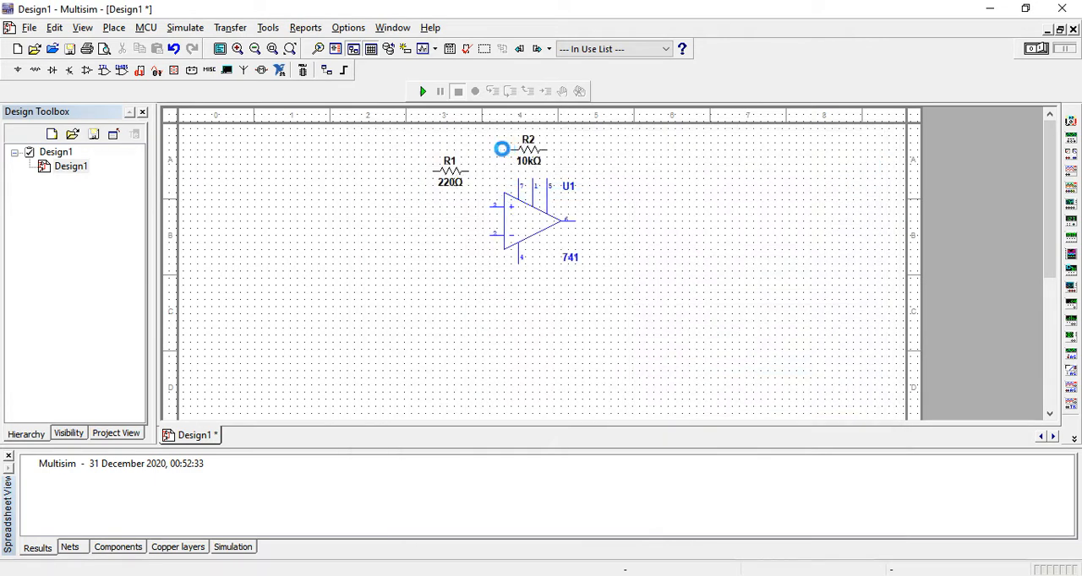
left_click(511, 150)
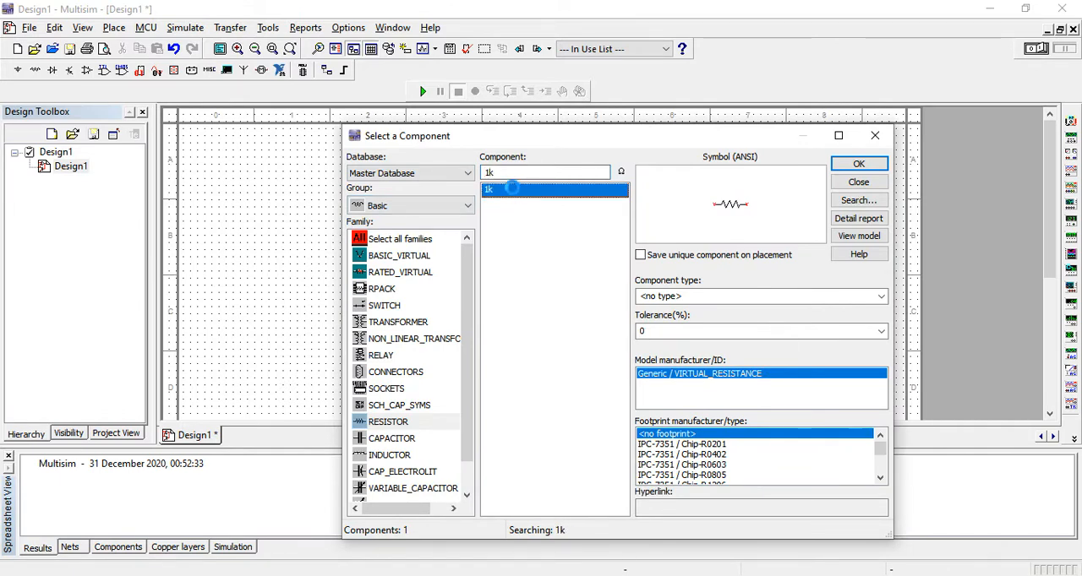
Step: Place two 1k resistors one below the other, to the left of the op-amp's inputs
double_click(510, 190)
left_click(420, 231)
double_click(531, 192)
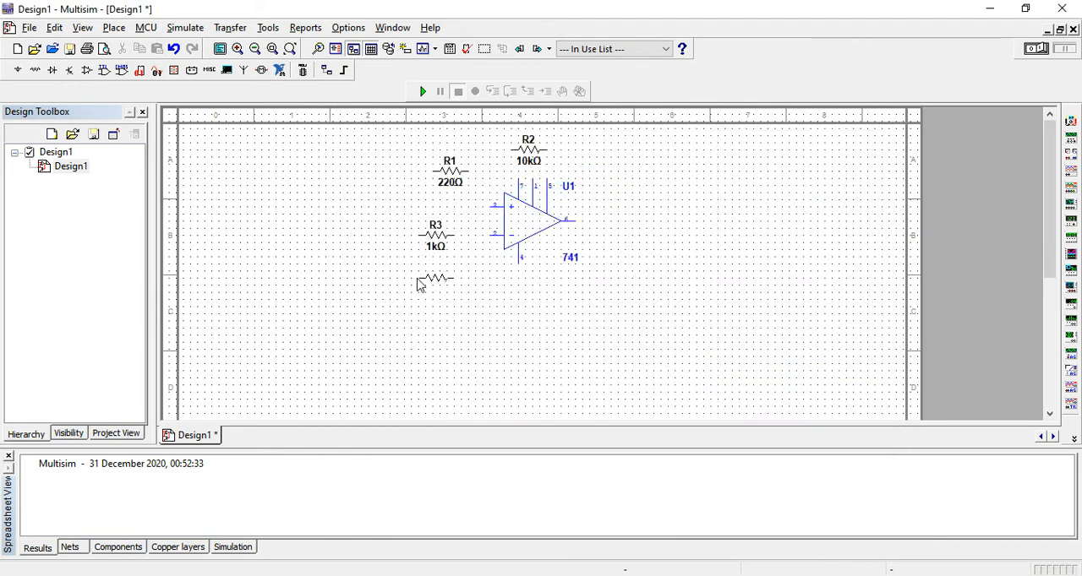
left_click(418, 284)
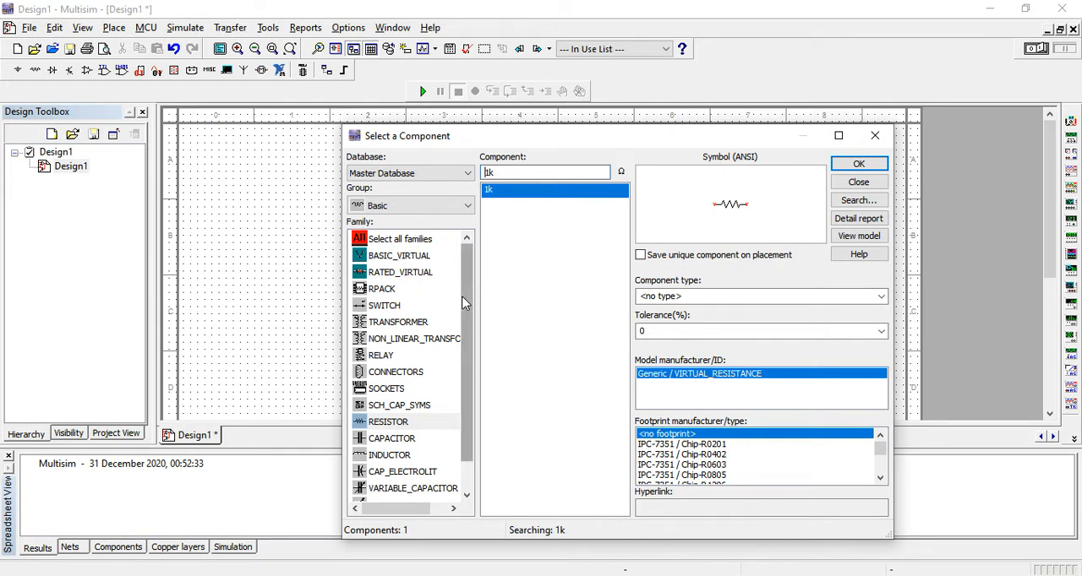
Step: Place two GROUND symbols from the Sources group below and left of the 1k resistors
left_click(411, 207)
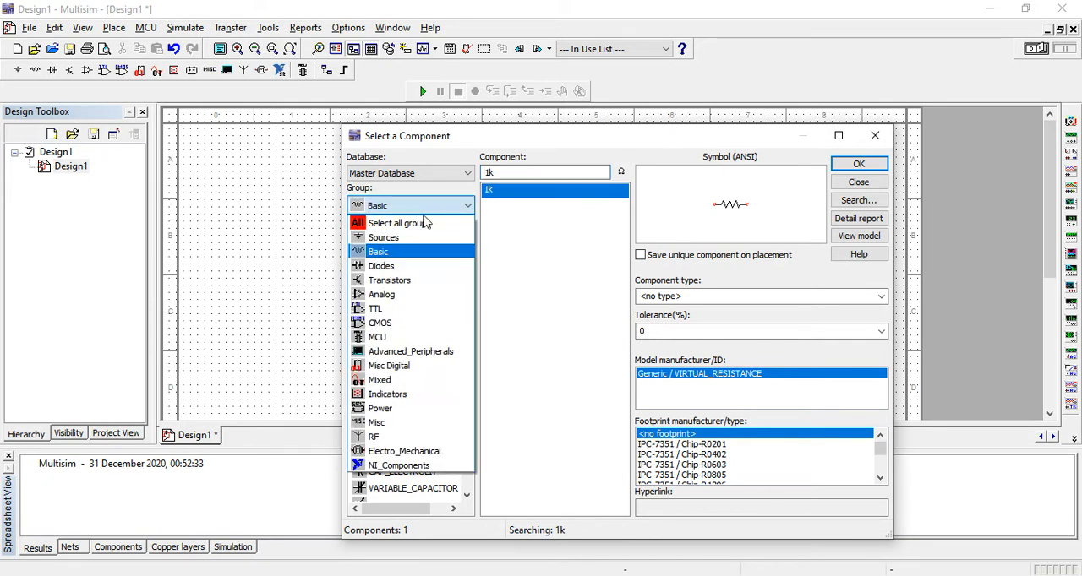
left_click(411, 237)
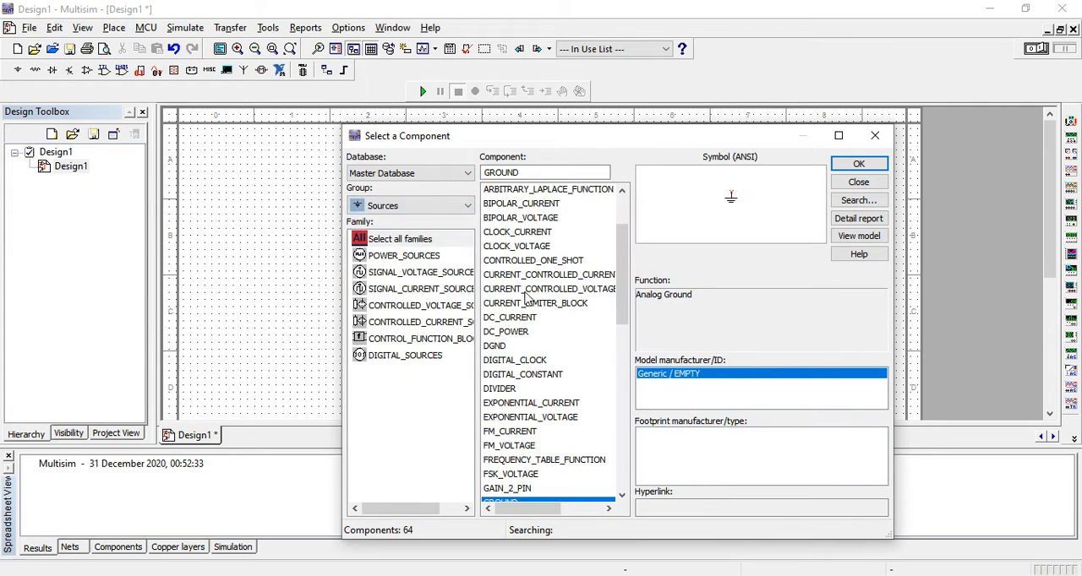
left_click_drag(626, 289, 626, 332)
double_click(541, 376)
left_click(360, 306)
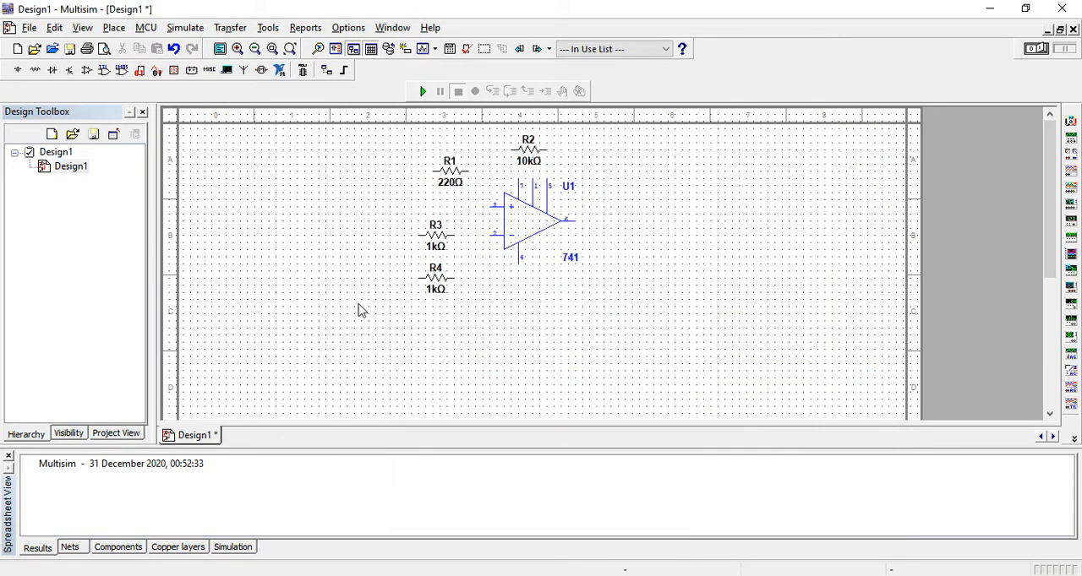
double_click(530, 503)
left_click(329, 283)
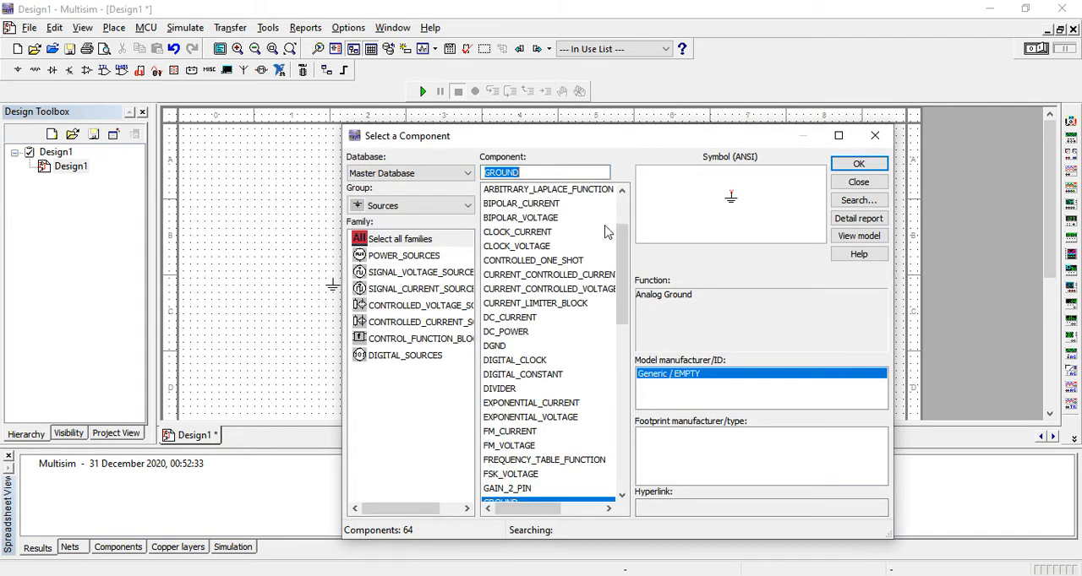
Step: Place an AC_VOLTAGE source left of the resistors, above the grounds, and leave component selection
left_click_drag(622, 237, 621, 203)
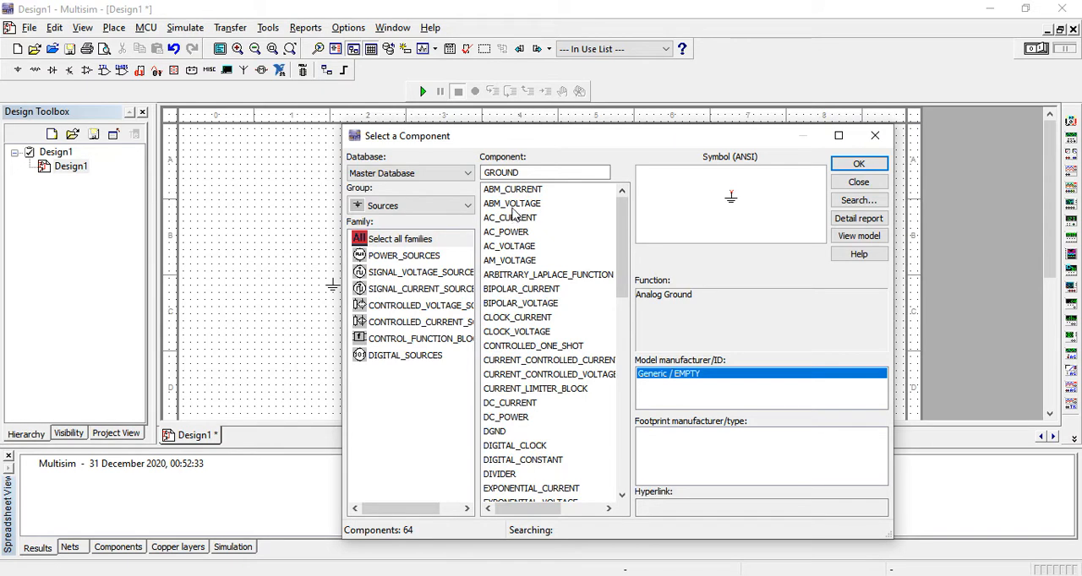
double_click(508, 246)
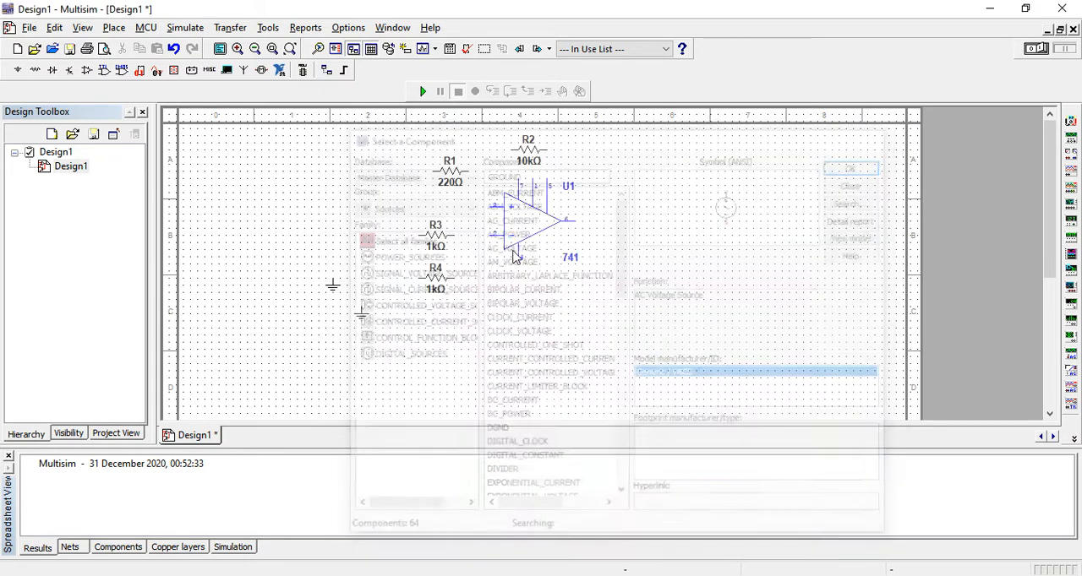
left_click(318, 229)
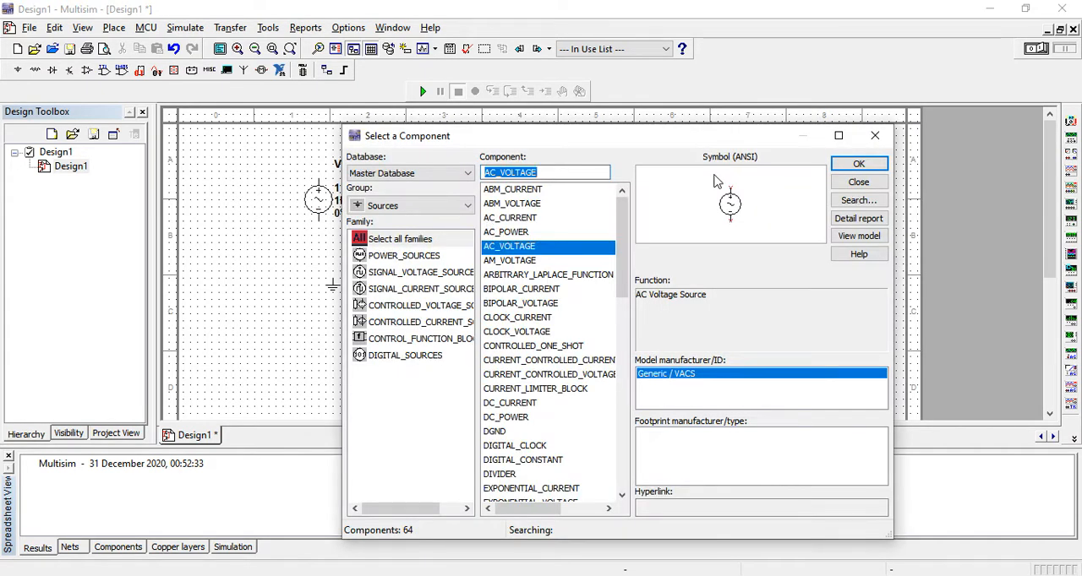
left_click_drag(767, 139, 549, 316)
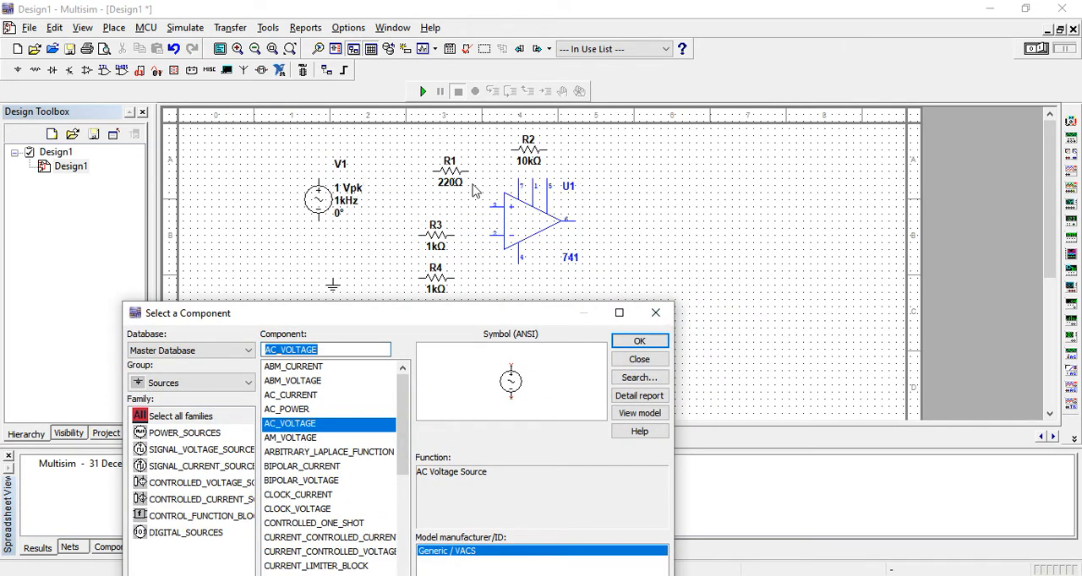
left_click(655, 314)
Step: Delete the 220 Ω resistor from the schematic
left_click(462, 186)
right_click(461, 186)
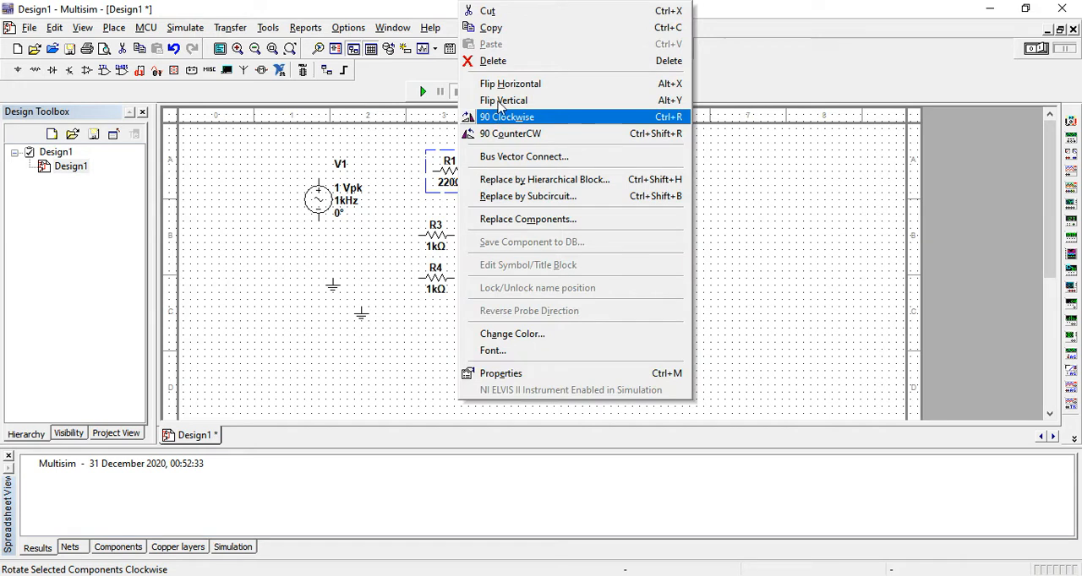
left_click(507, 63)
Step: Shift the AC source and the op-amp slightly down and align one ground directly beneath the source
left_click_drag(322, 206, 322, 227)
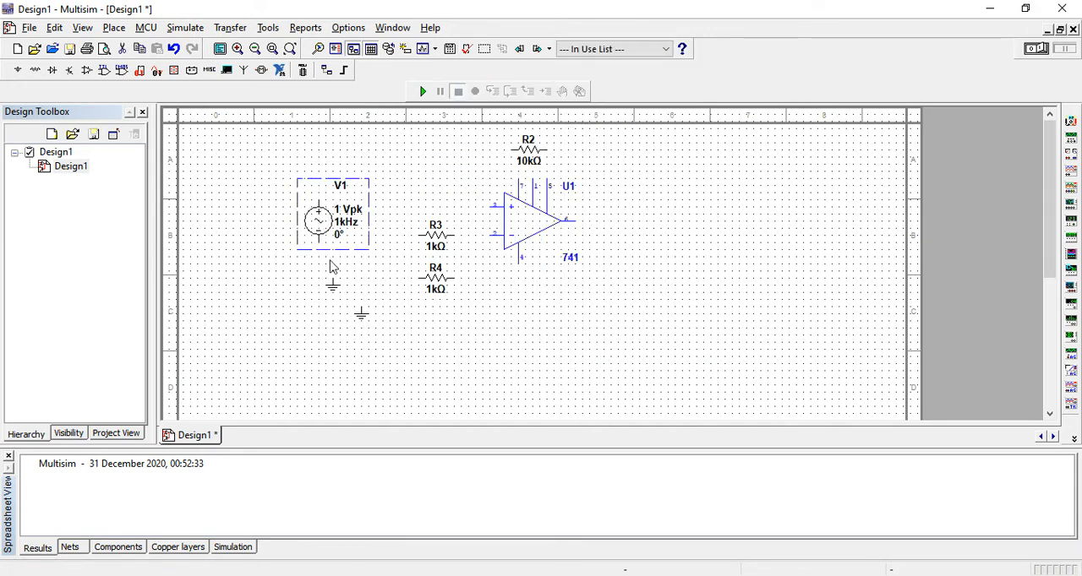
left_click(318, 288)
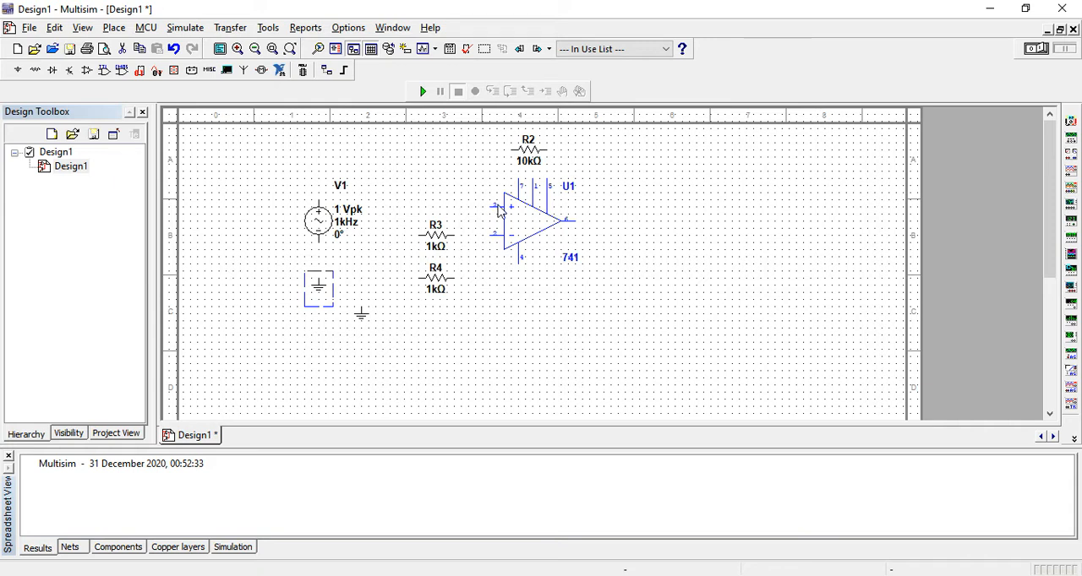
left_click_drag(526, 221, 526, 243)
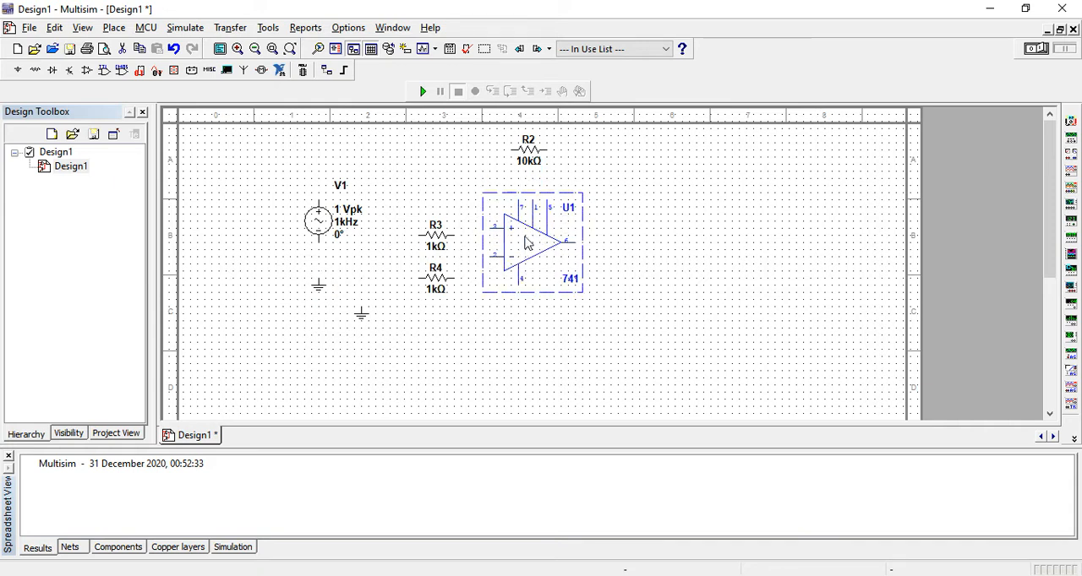
Step: Place a VCC supply from the Sources group above the op-amp, beside the 10k resistor
left_click(114, 27)
left_click(128, 47)
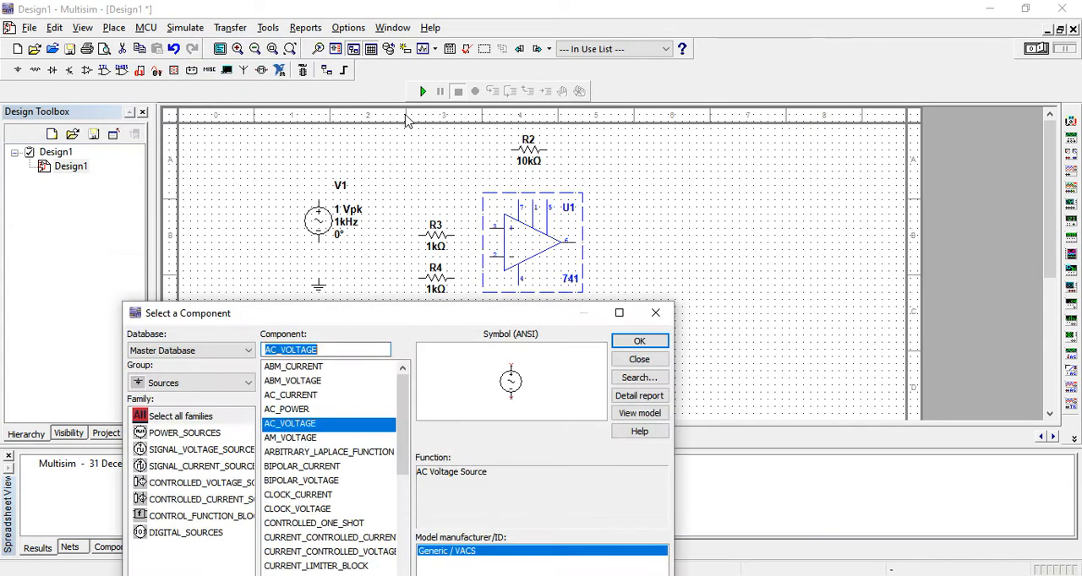
left_click_drag(406, 422, 402, 564)
double_click(272, 452)
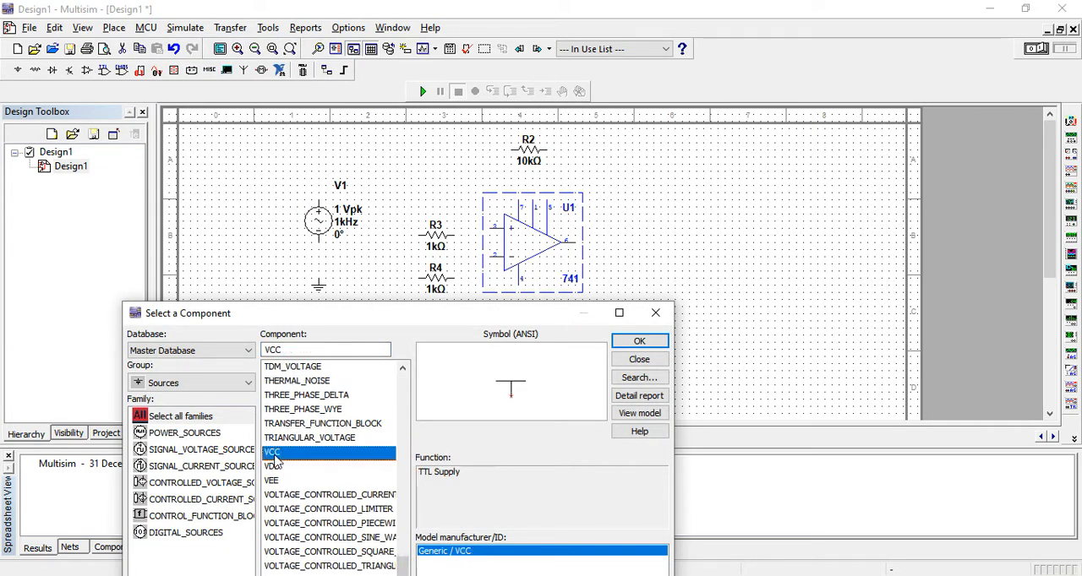
left_click(576, 157)
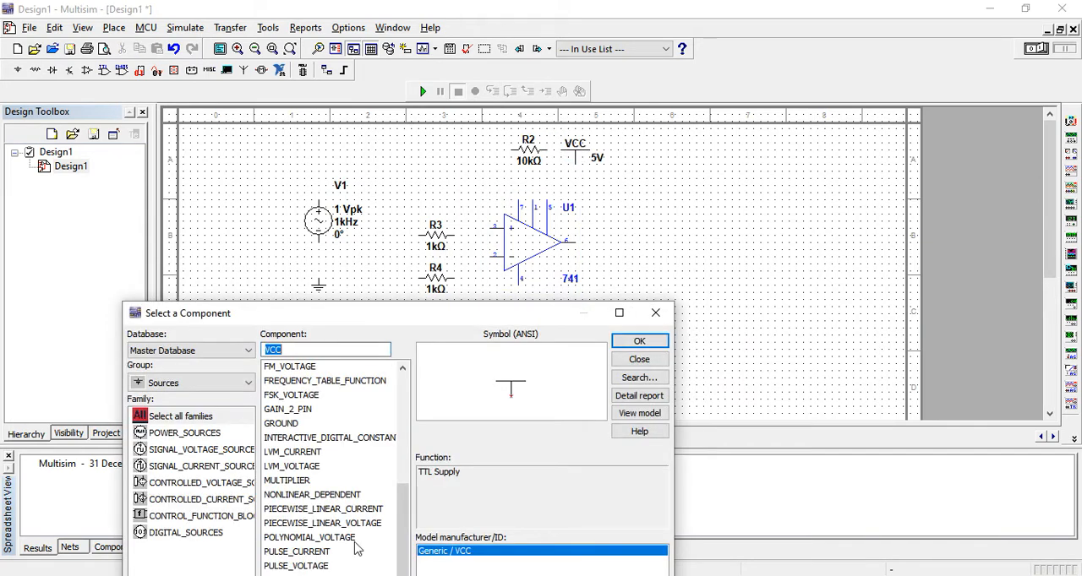
Step: Place a VEE supply below the op-amp and leave component selection
double_click(272, 566)
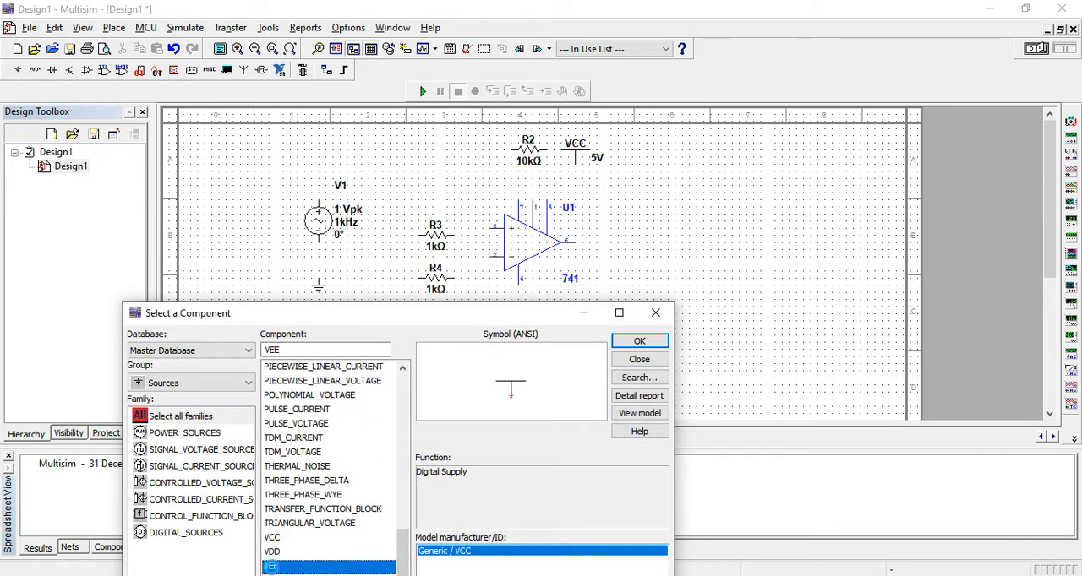
left_click(582, 325)
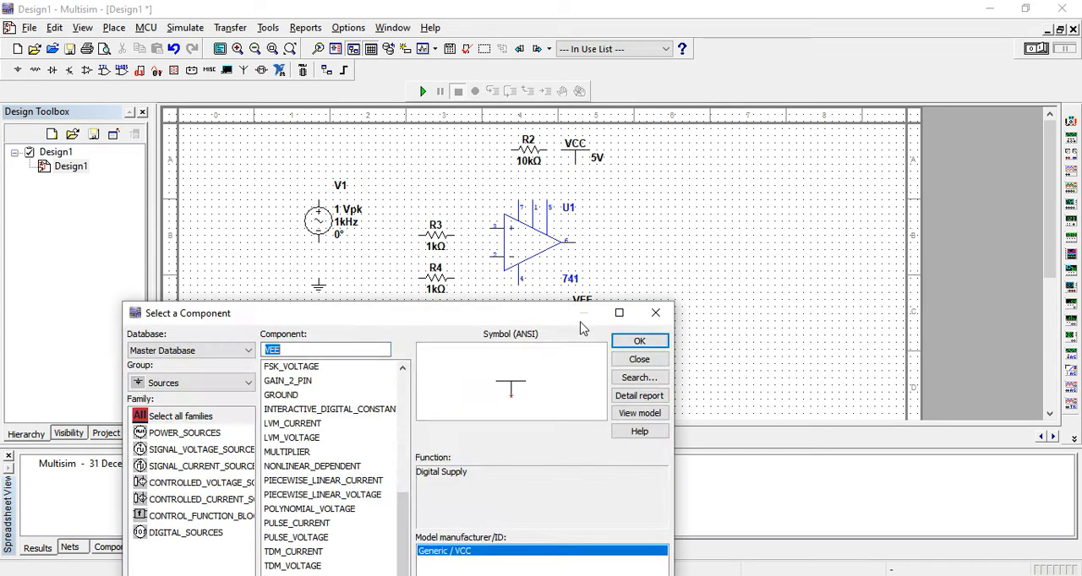
left_click(658, 315)
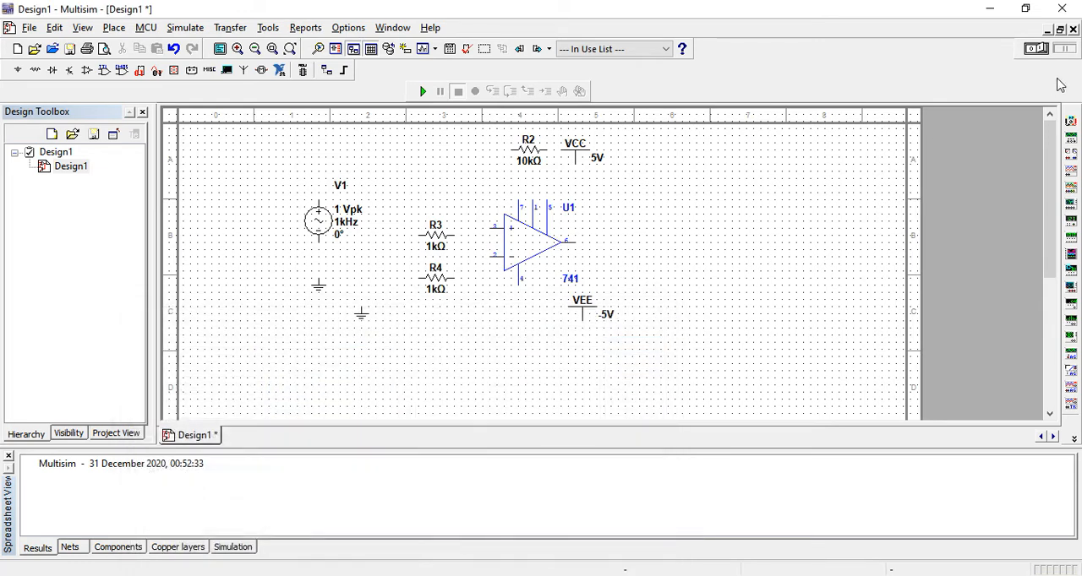
Step: Place an oscilloscope on the schematic beyond the op-amp's output side
left_click(1071, 170)
left_click(690, 241)
Step: Nudge the 741 op-amp one grid step down and wire the VCC supply to its pin 7
left_click(485, 239)
key("Down")
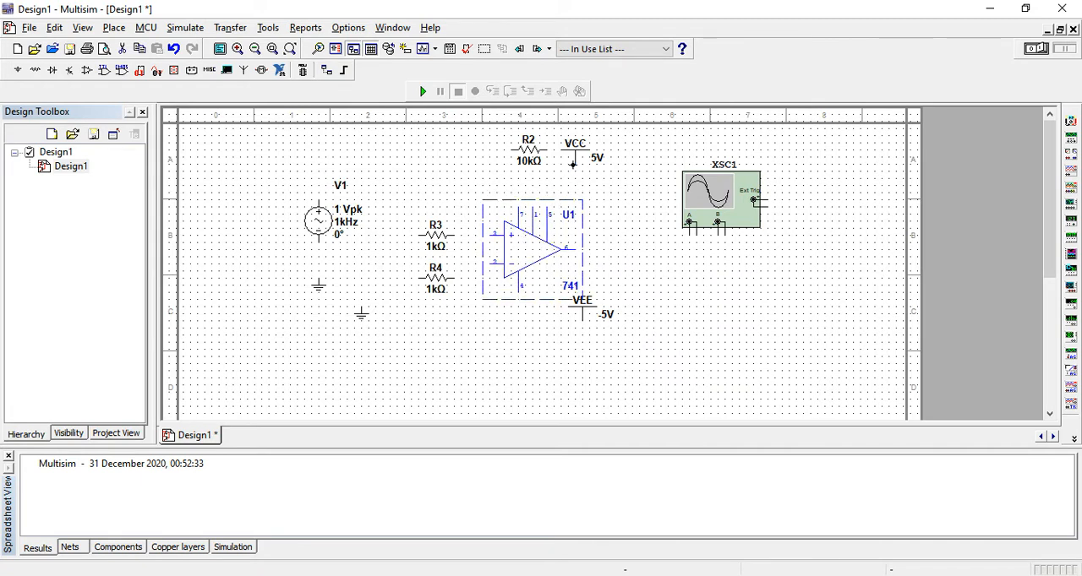
left_click(575, 163)
left_click(519, 207)
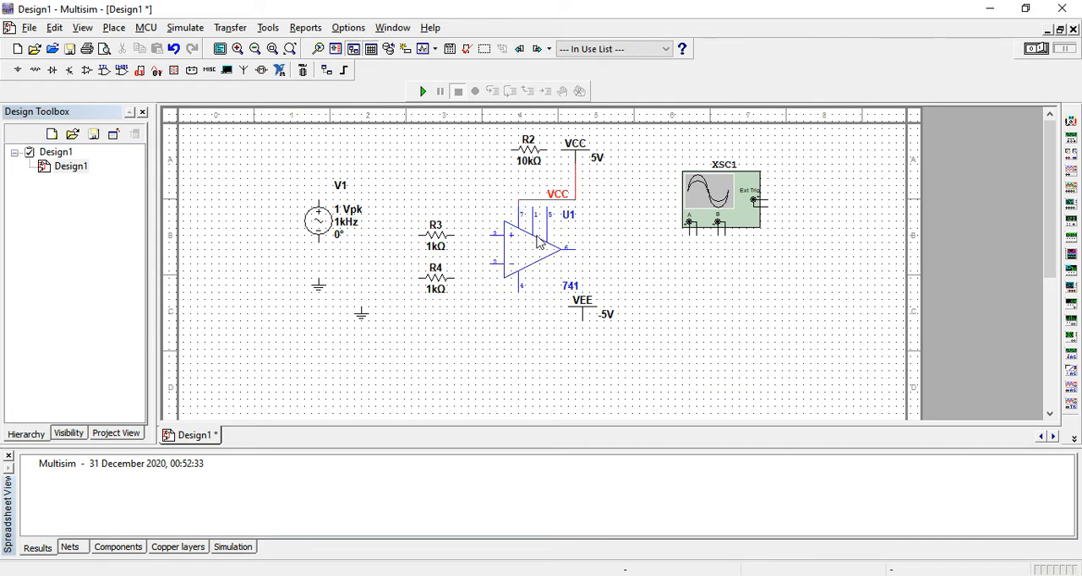
Step: Flip the VEE supply vertically and wire it to op-amp pin 4
left_click(582, 311)
right_click(582, 311)
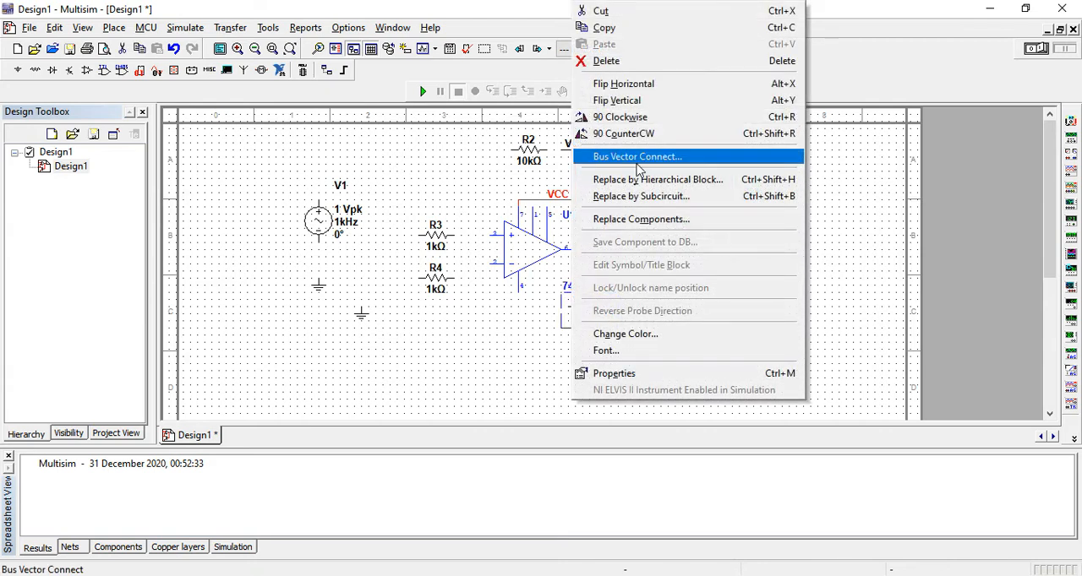
left_click(630, 83)
left_click(583, 308)
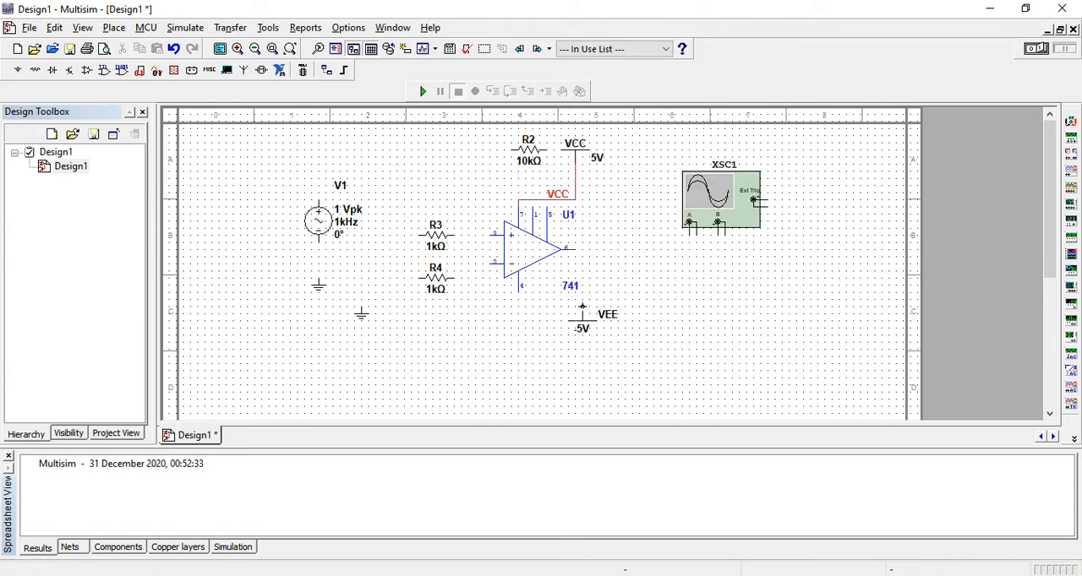
left_click(520, 293)
Step: Move VEE directly beneath op-amp pin 4 and VCC directly above pin 7
left_click_drag(582, 328, 522, 323)
left_click_drag(531, 161, 526, 197)
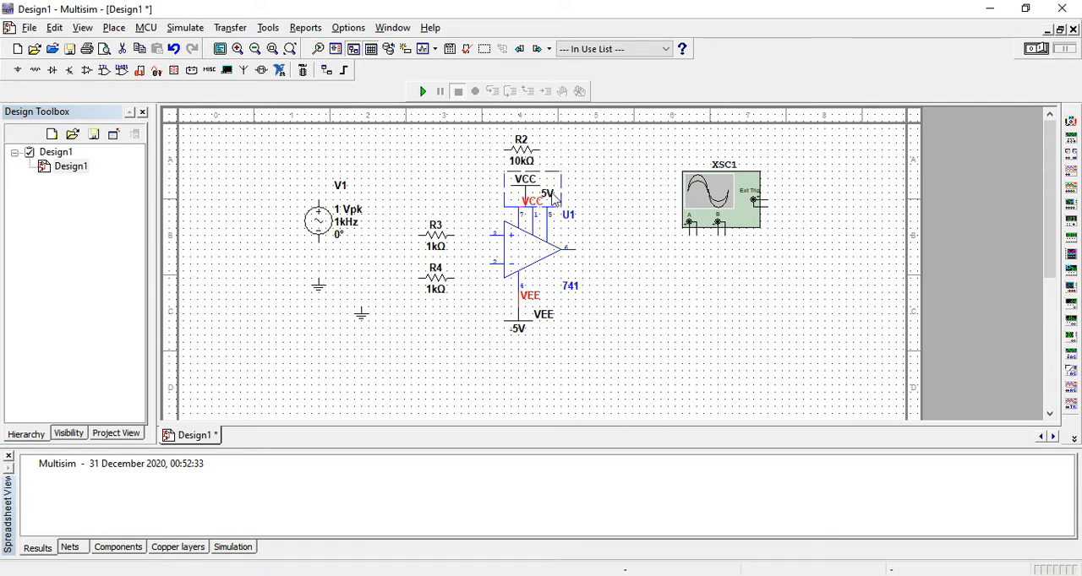
Step: Wire R2 between the op-amp output and pin 3, and connect R3 to the same pin
left_click(577, 247)
left_click(540, 149)
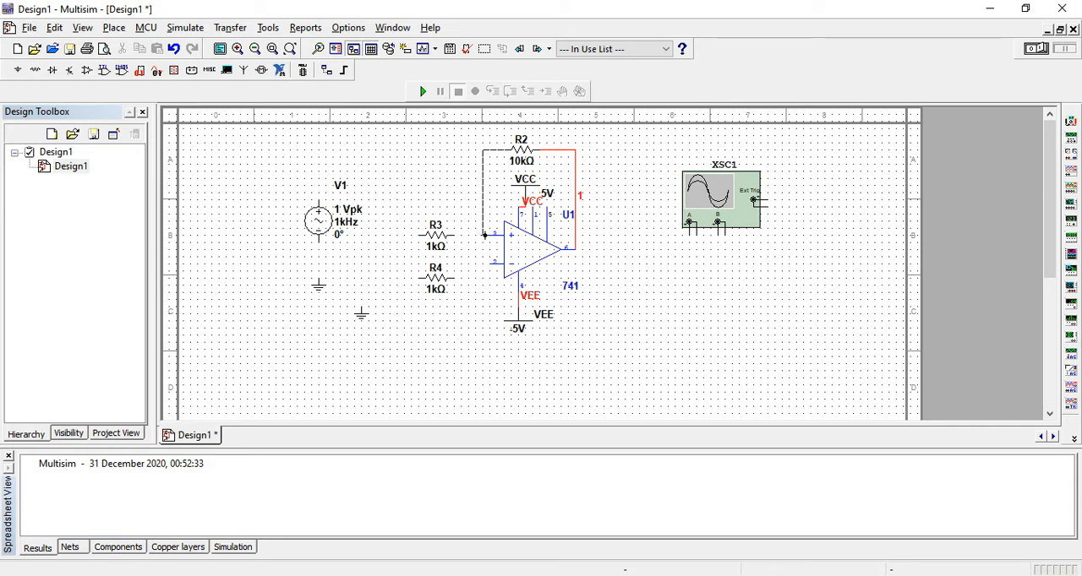
left_click(487, 235)
left_click(487, 235)
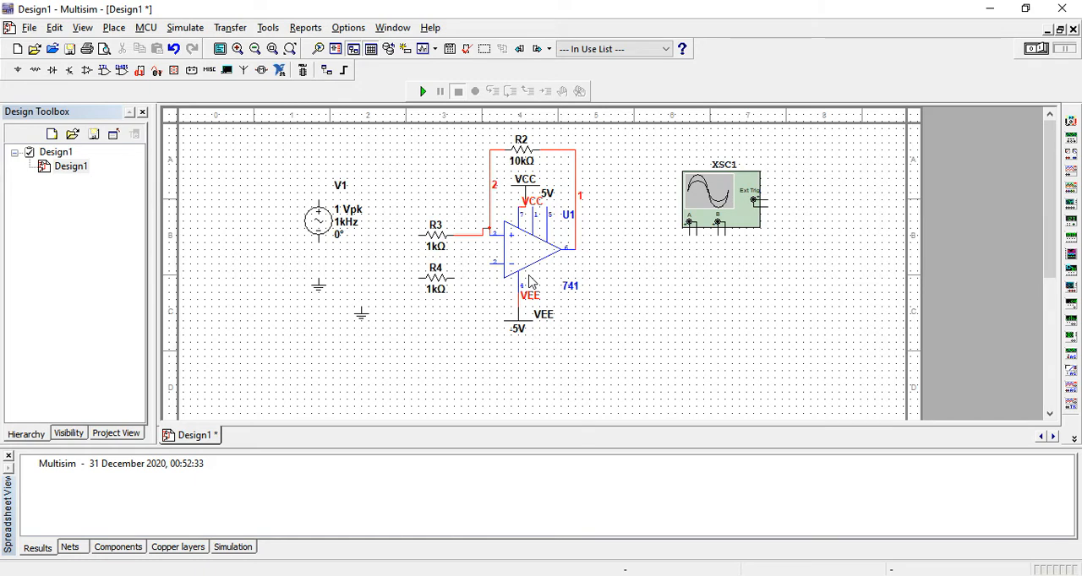
Step: Delete both wires attached to R2 and move the resistor below the op-amp, under VEE
left_click(498, 148)
right_click(499, 155)
left_click(524, 157)
left_click(568, 154)
right_click(568, 156)
left_click(600, 160)
left_click_drag(521, 154, 514, 388)
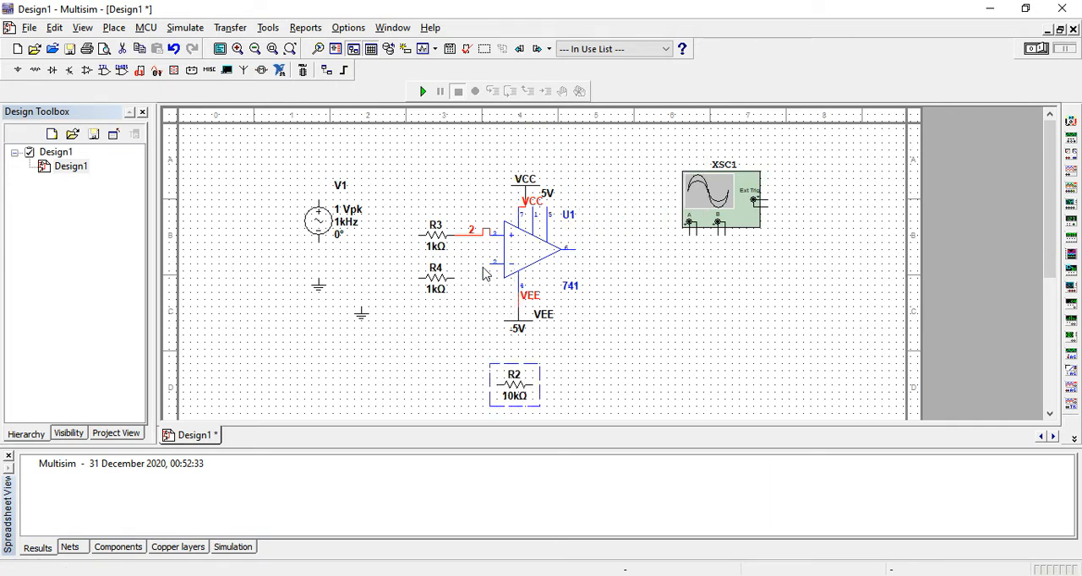
Step: Delete the 1 kΩ resistor R4
left_click(446, 275)
right_click(438, 275)
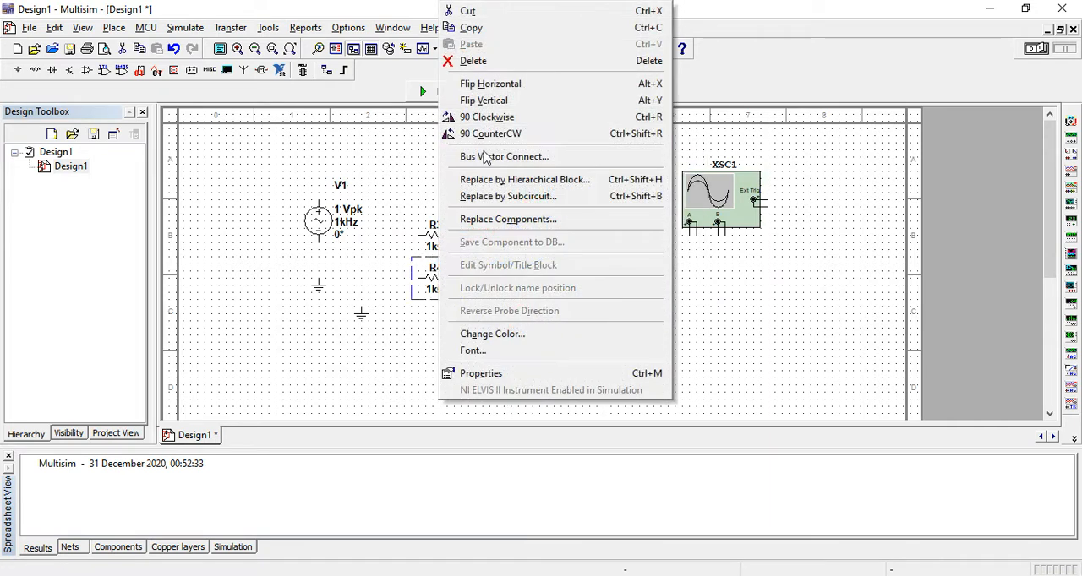
left_click(473, 96)
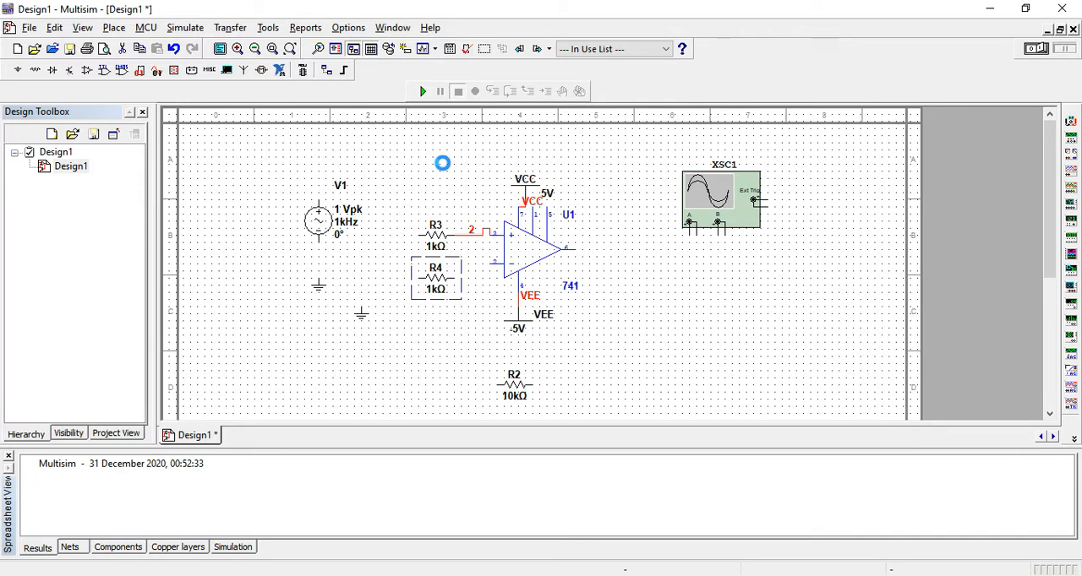
Step: Delete the wire between R3 and op-amp pin 3, and move R3 down near the inverting input's level
left_click(471, 235)
right_click(476, 234)
left_click(499, 243)
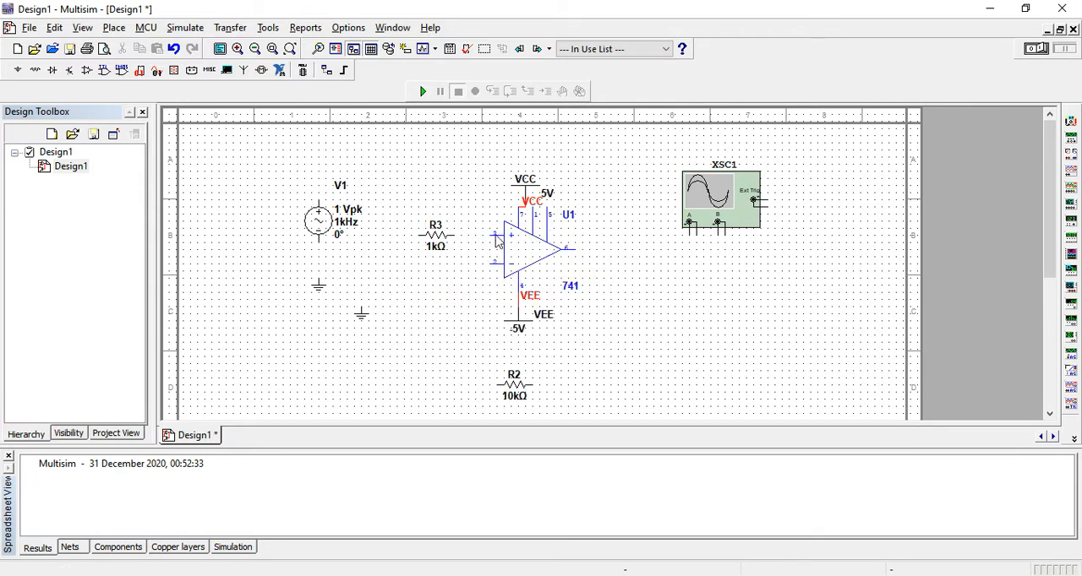
left_click_drag(431, 243, 422, 275)
Step: Move the spare ground above R3 and wire it to op-amp pin 3
left_click_drag(363, 314, 427, 215)
left_click(488, 243)
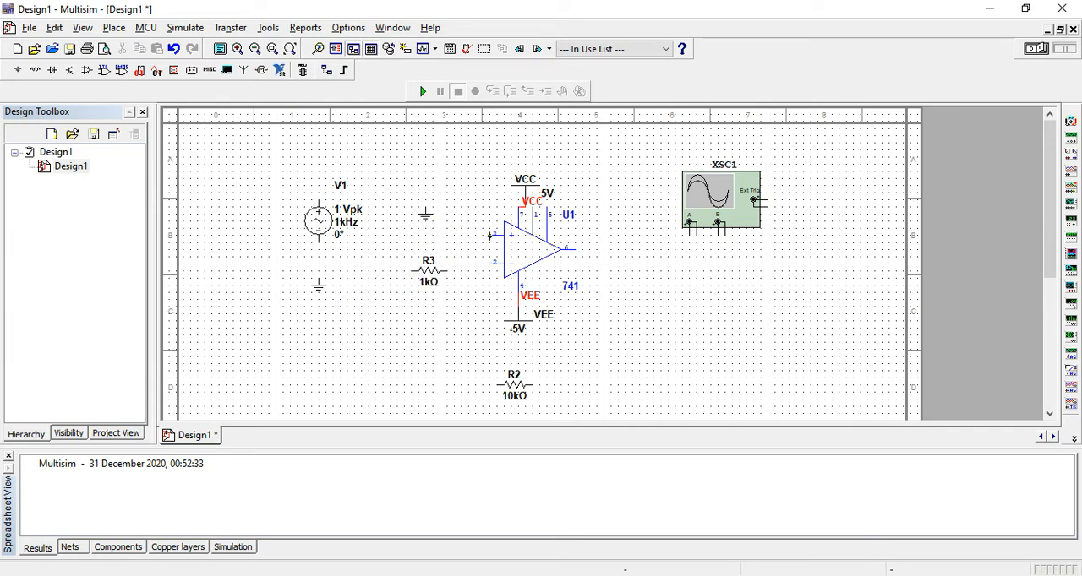
left_click(427, 206)
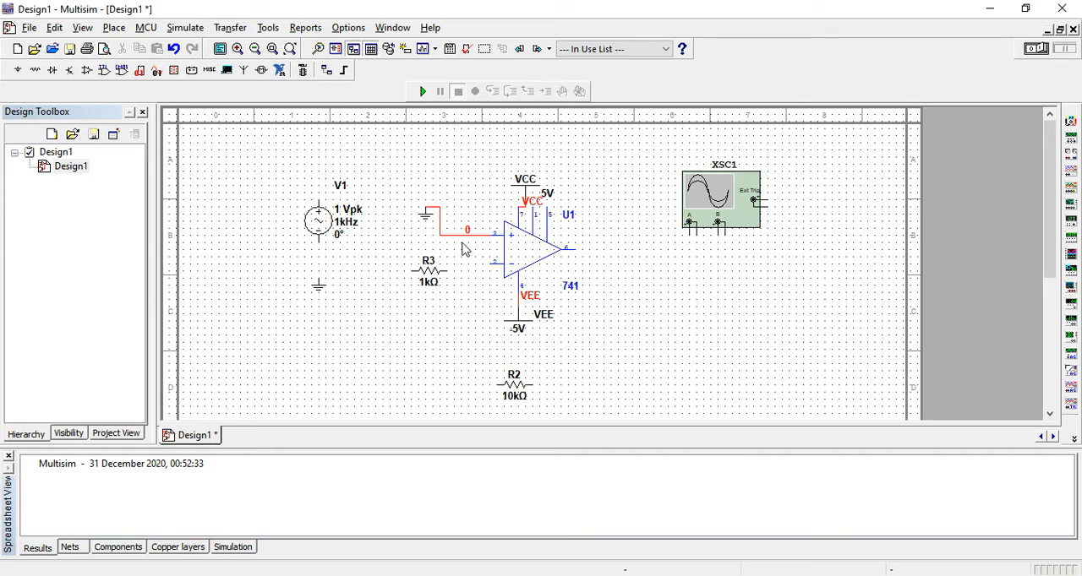
Step: Wire R2 as feedback between the op-amp output and pin 2, and connect R3 to pin 2
left_click(532, 387)
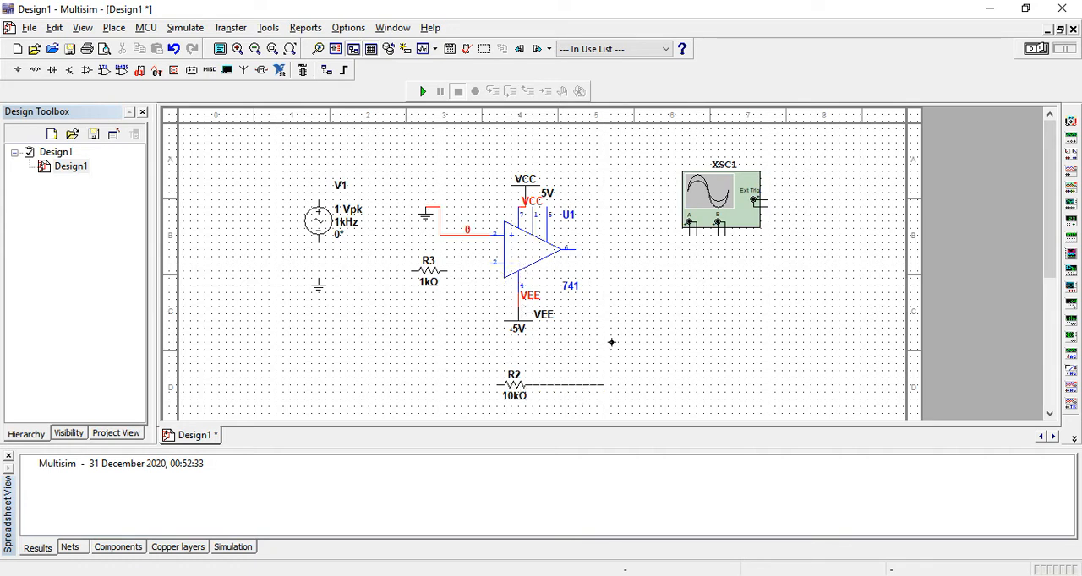
left_click(578, 251)
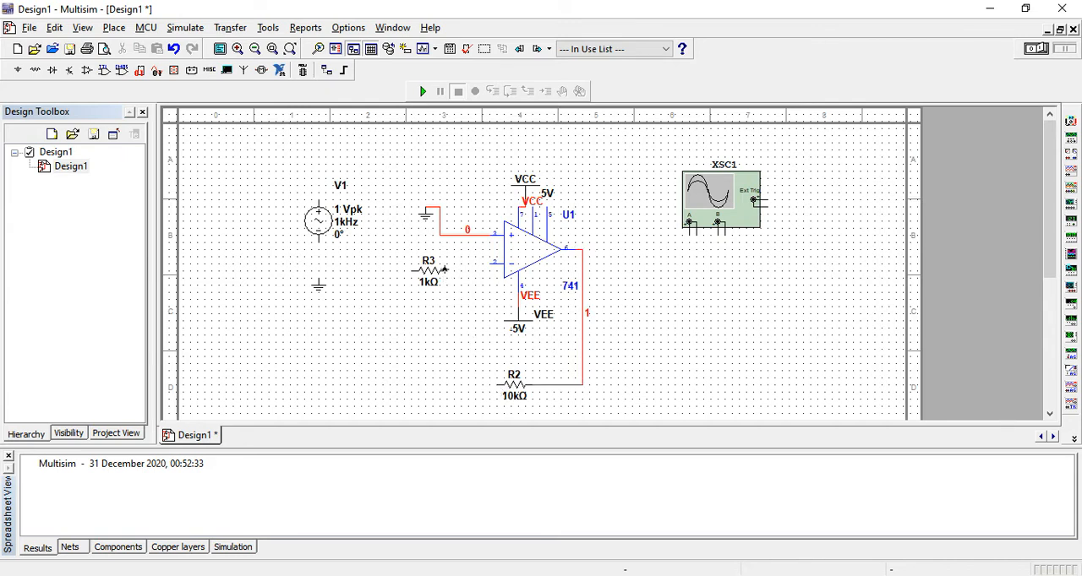
left_click(493, 265)
left_click(476, 380)
left_click(469, 269)
Step: Move the AC source below R3 with its ground beneath it, and wire the source between R3 and ground
left_click_drag(314, 227, 358, 331)
left_click(361, 306)
left_click_drag(318, 288, 362, 383)
Step: Try to set the AC source's peak voltage to 10 mV
double_click(359, 326)
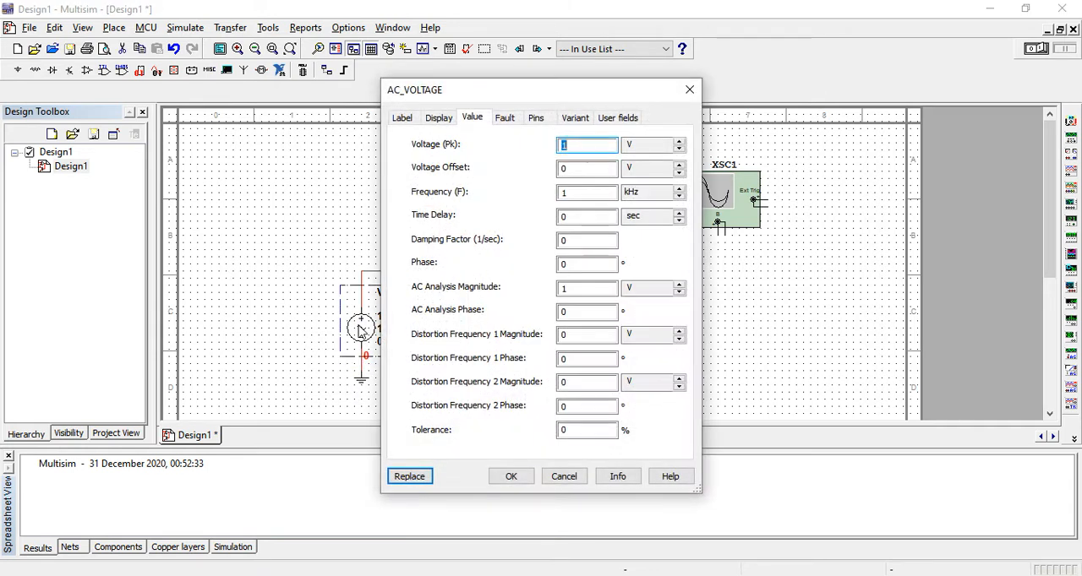
left_click(591, 143)
left_click(680, 144)
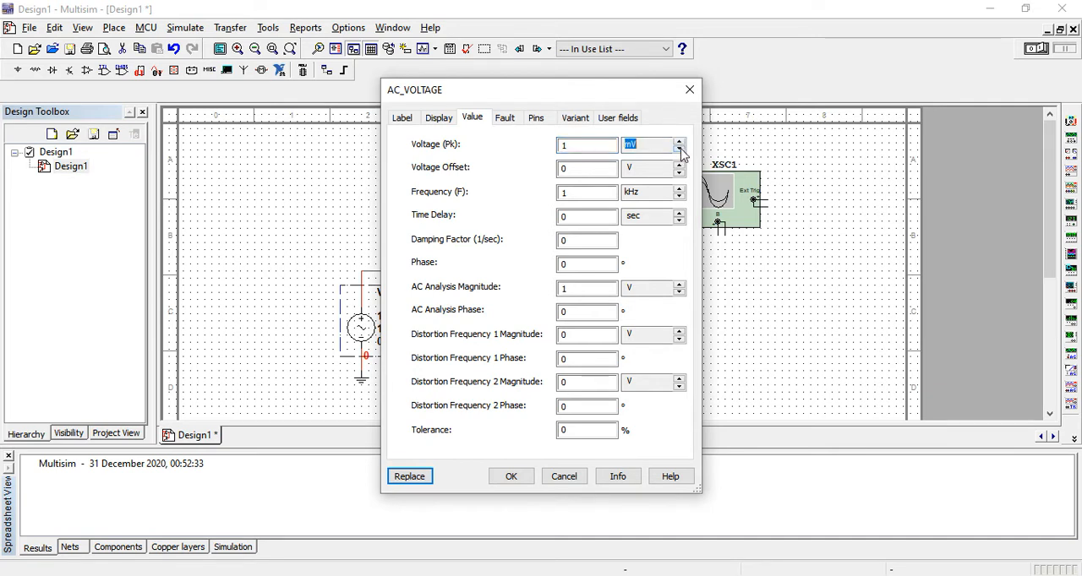
left_click(580, 146)
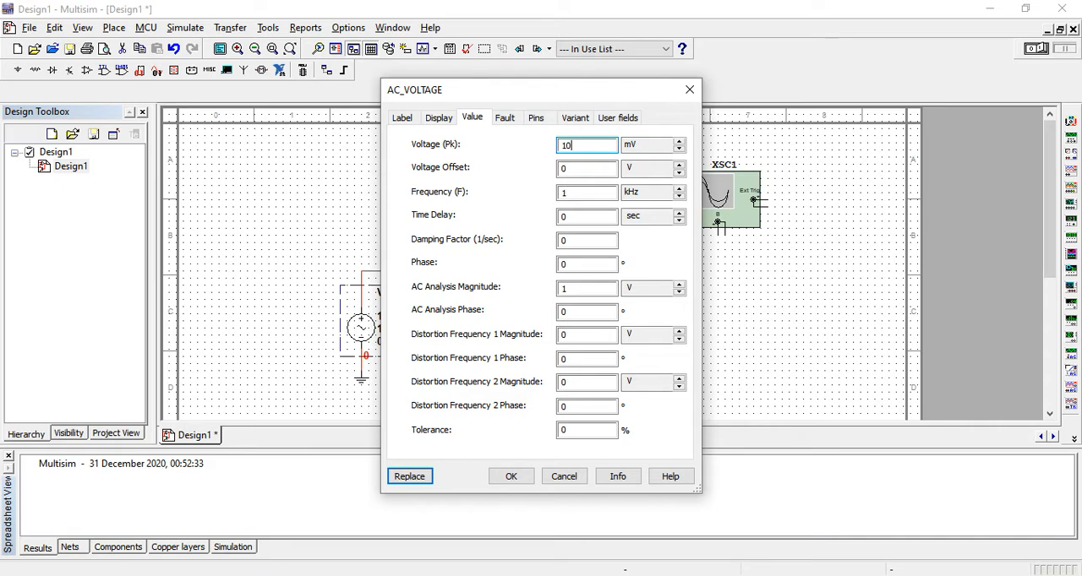
left_click(689, 89)
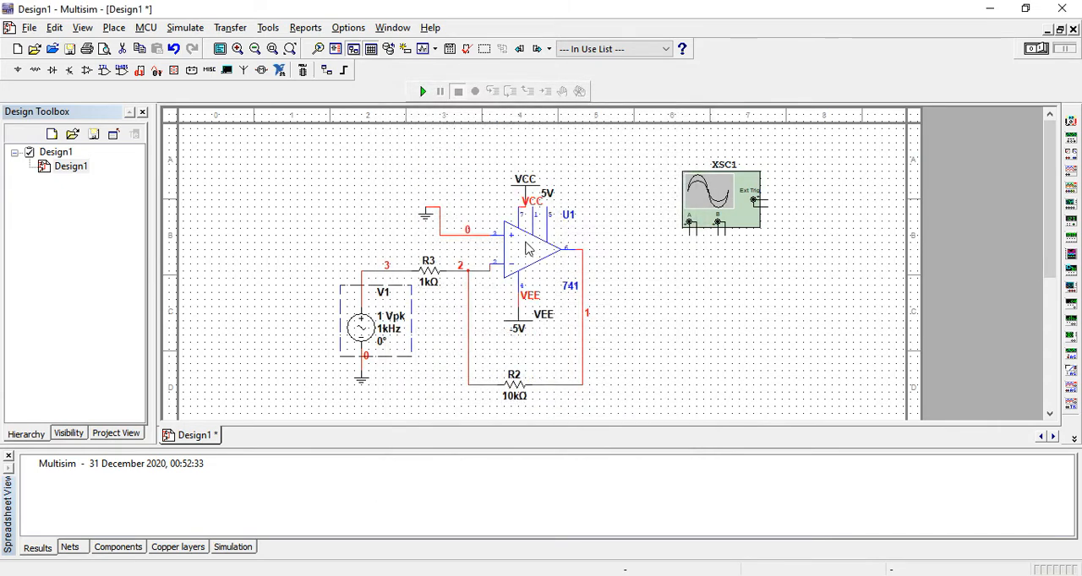
Step: Set the AC source's peak voltage to 1 mV
double_click(365, 333)
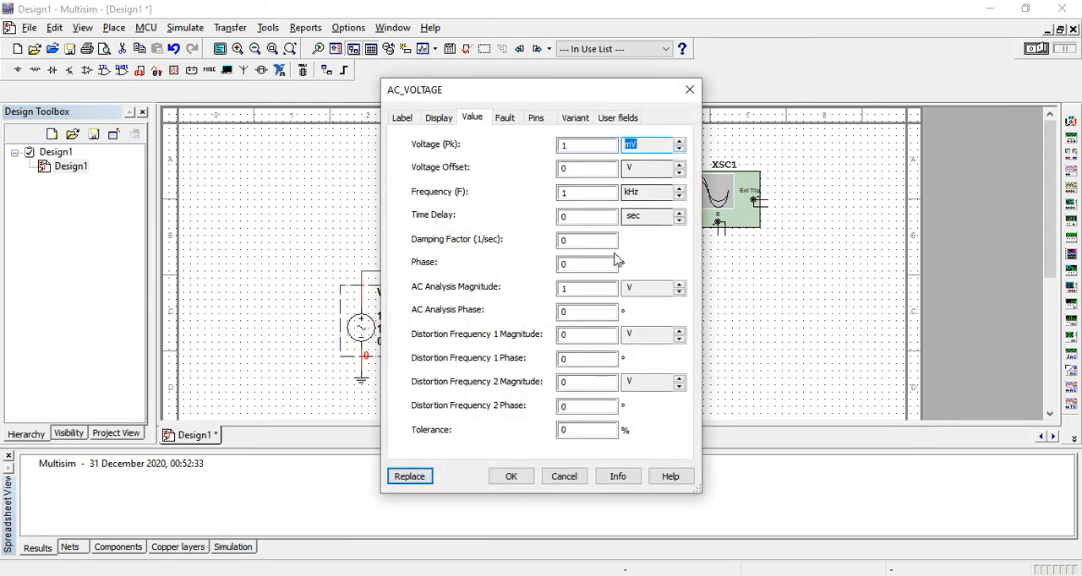
left_click(511, 475)
left_click(485, 412)
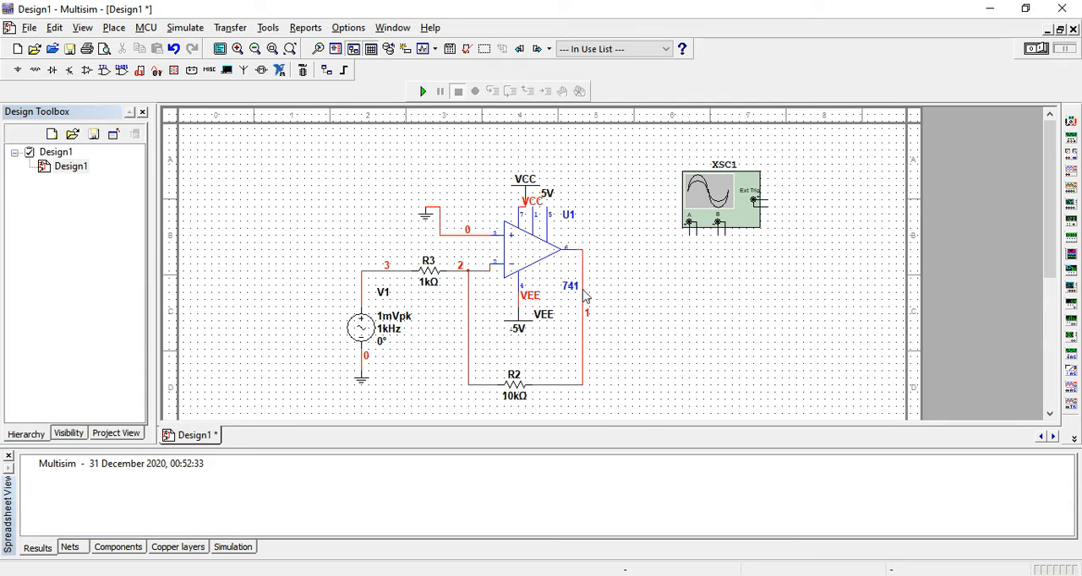
Step: Shift the oscilloscope slightly down and wire channel A between the op-amp output and ground
left_click_drag(728, 200, 736, 215)
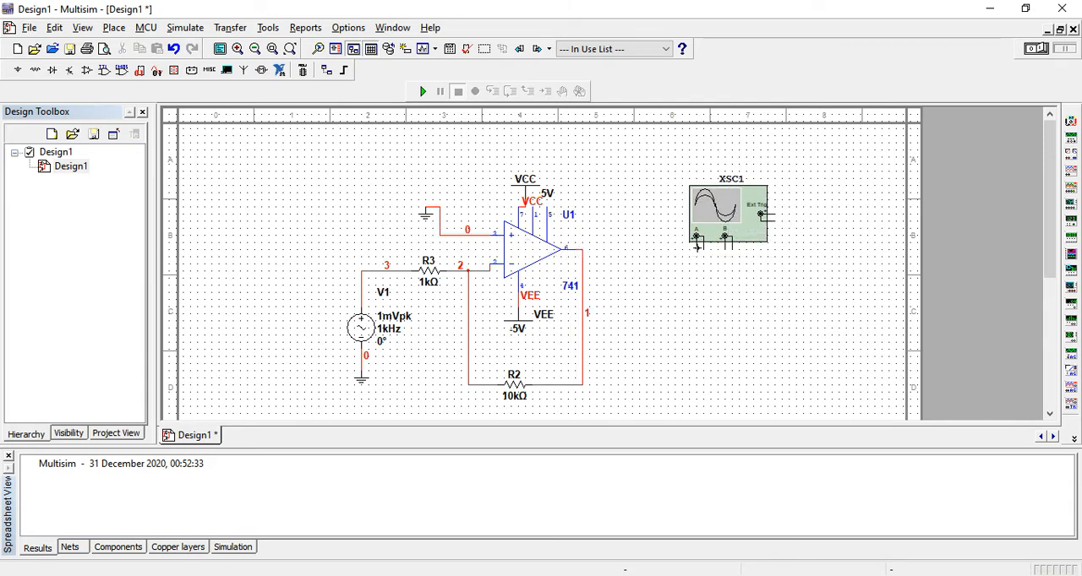
left_click(582, 261)
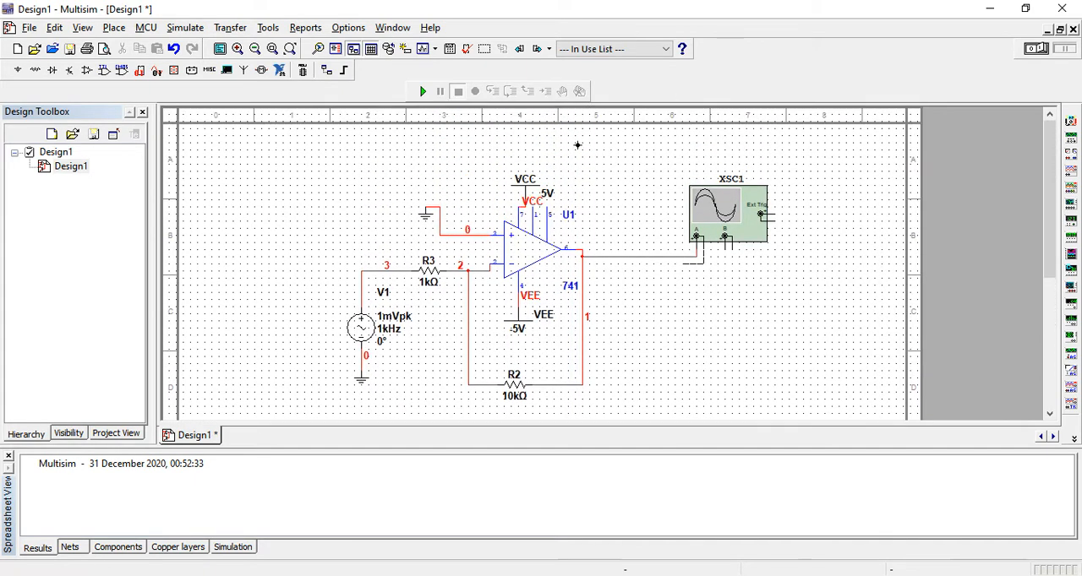
left_click(439, 205)
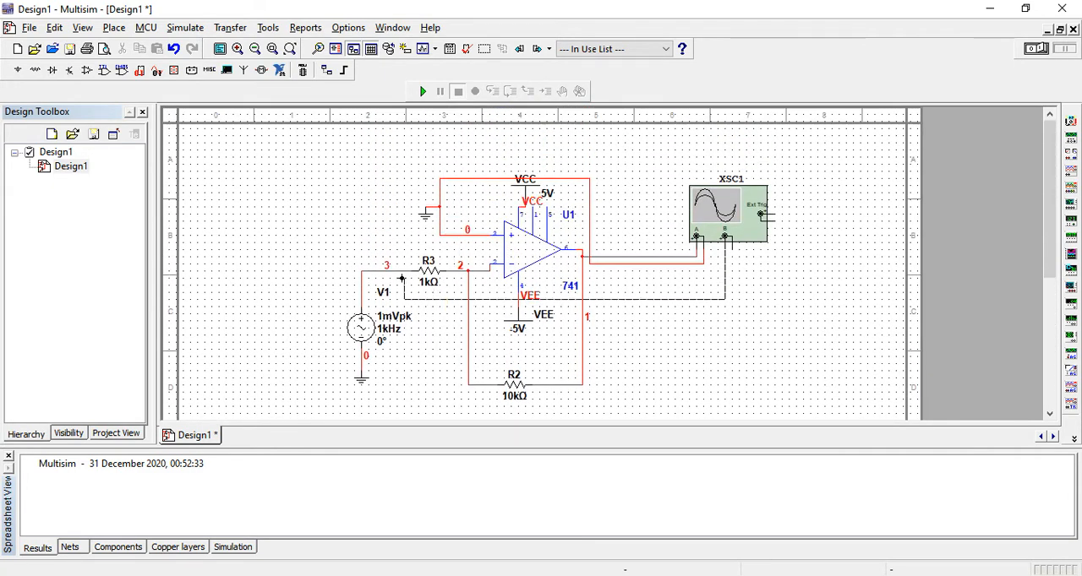
Step: Wire oscilloscope channel B between the source side of R3 and ground, routing its signal wire below R2
left_click(403, 271)
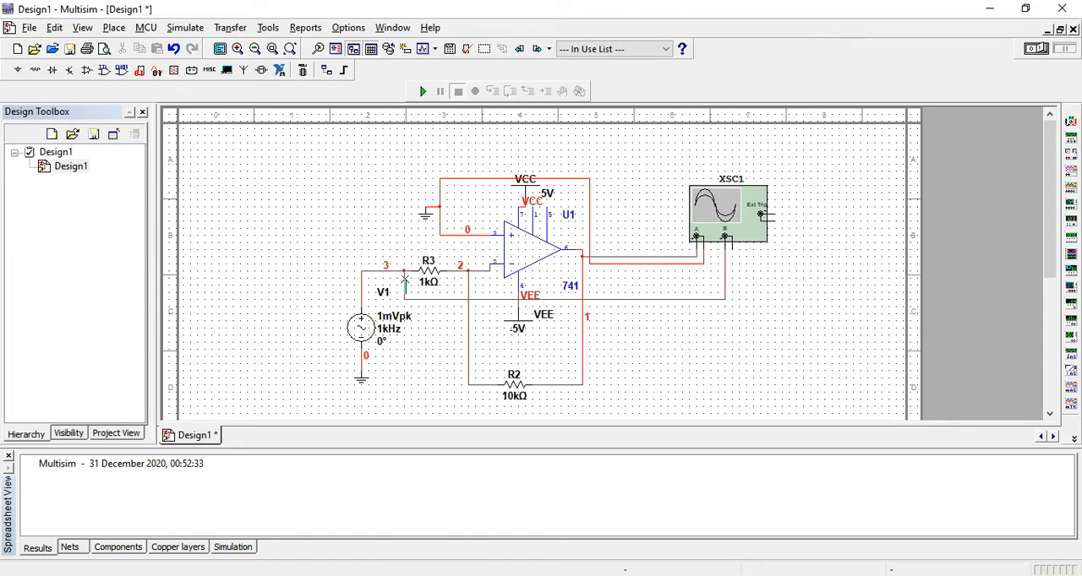
left_click(618, 303)
left_click_drag(616, 299, 608, 152)
left_click_drag(1053, 280, 1052, 159)
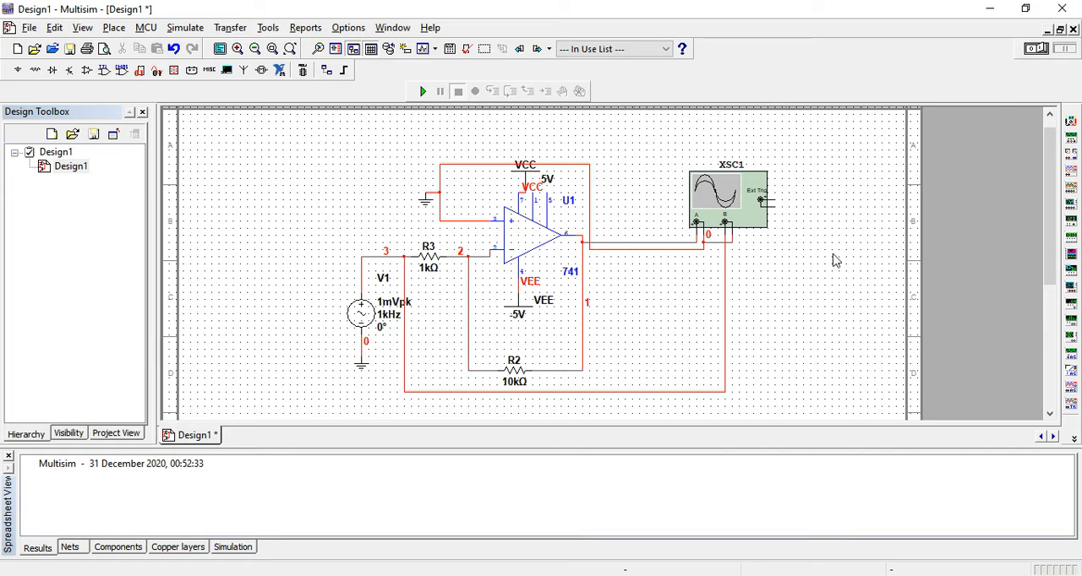
Step: Run the simulation, open the oscilloscope display and move it clear of the AC source
left_click(422, 91)
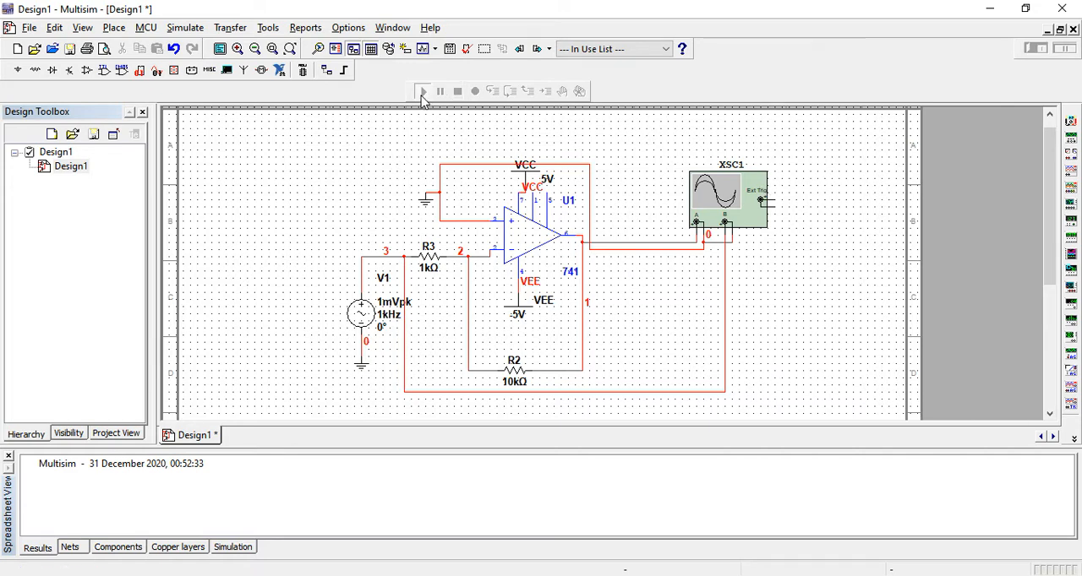
double_click(738, 200)
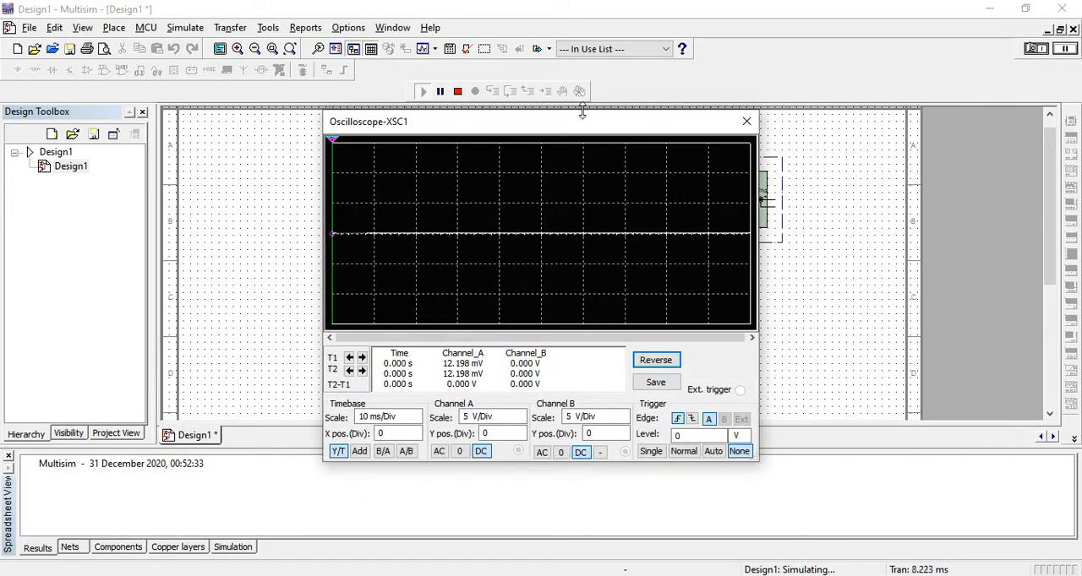
left_click_drag(612, 133, 775, 100)
Step: Set the oscilloscope's channel A scale to 20 mV/Div and the timebase to 2 ms/Div
left_click(698, 386)
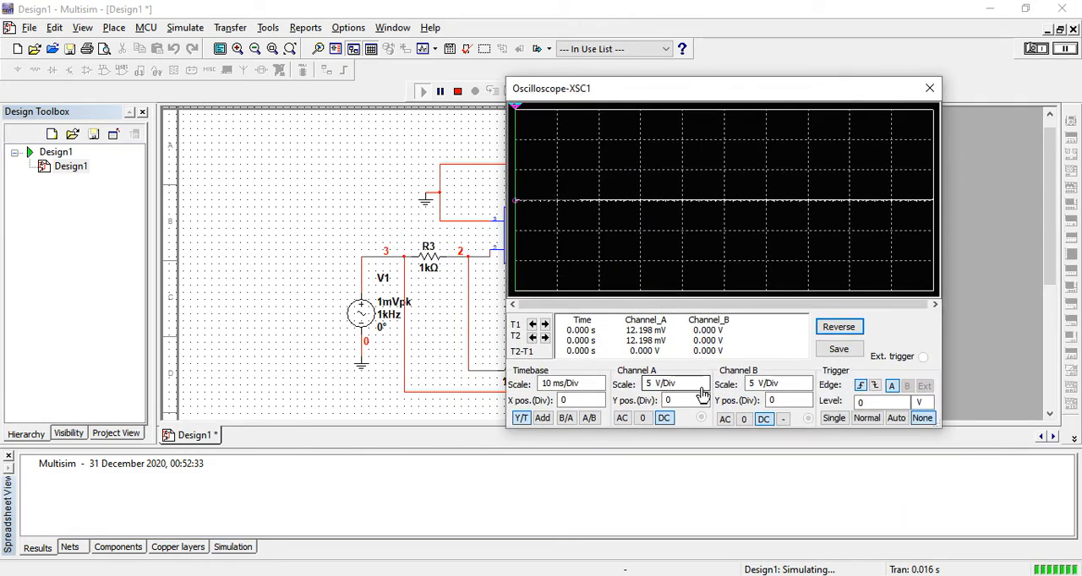
left_click(702, 388)
left_click(702, 388)
left_click(702, 388)
left_click(702, 387)
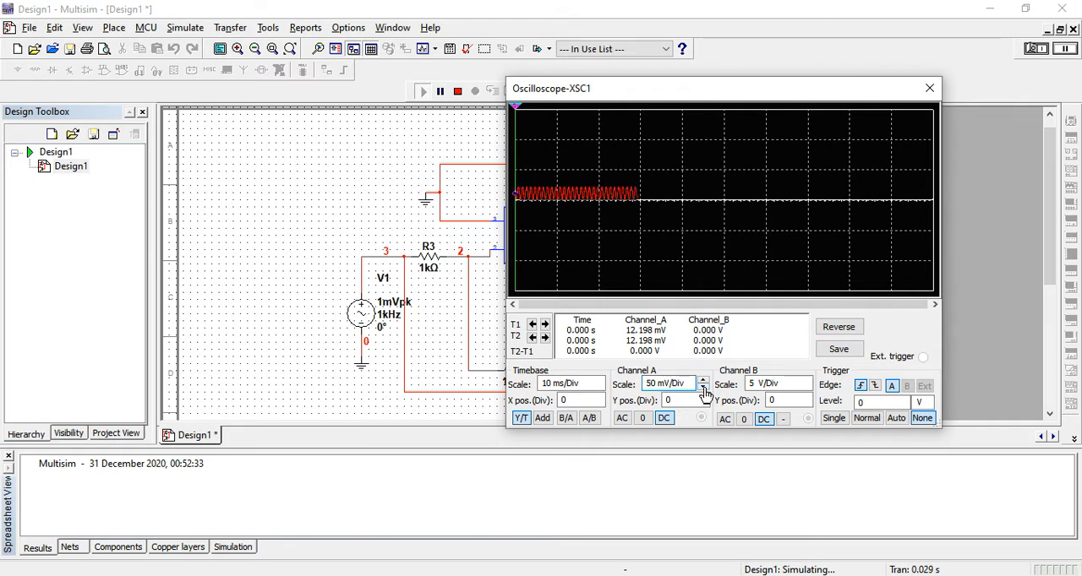
left_click(702, 388)
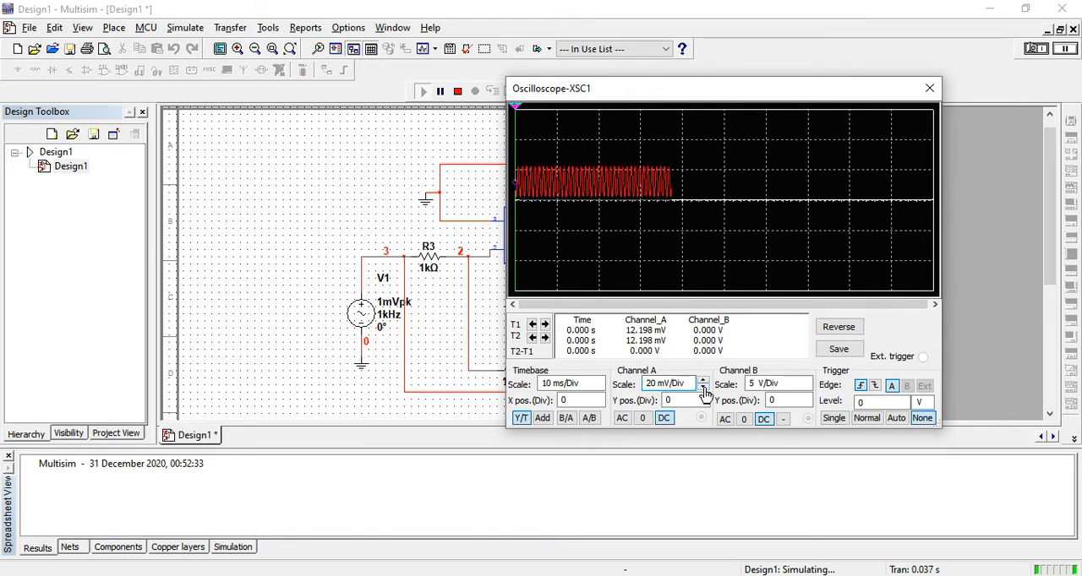
left_click(602, 391)
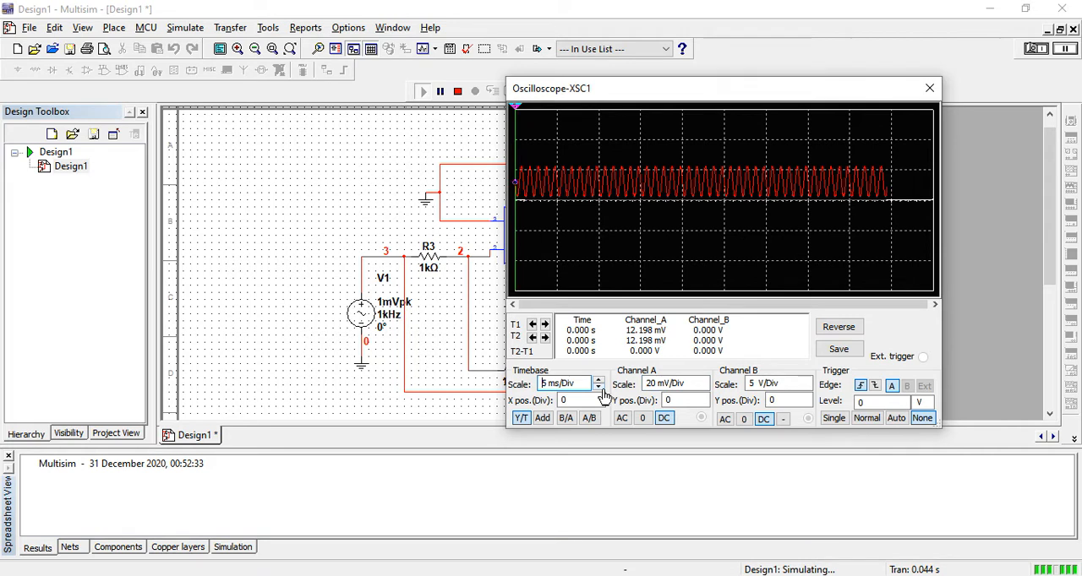
left_click(599, 389)
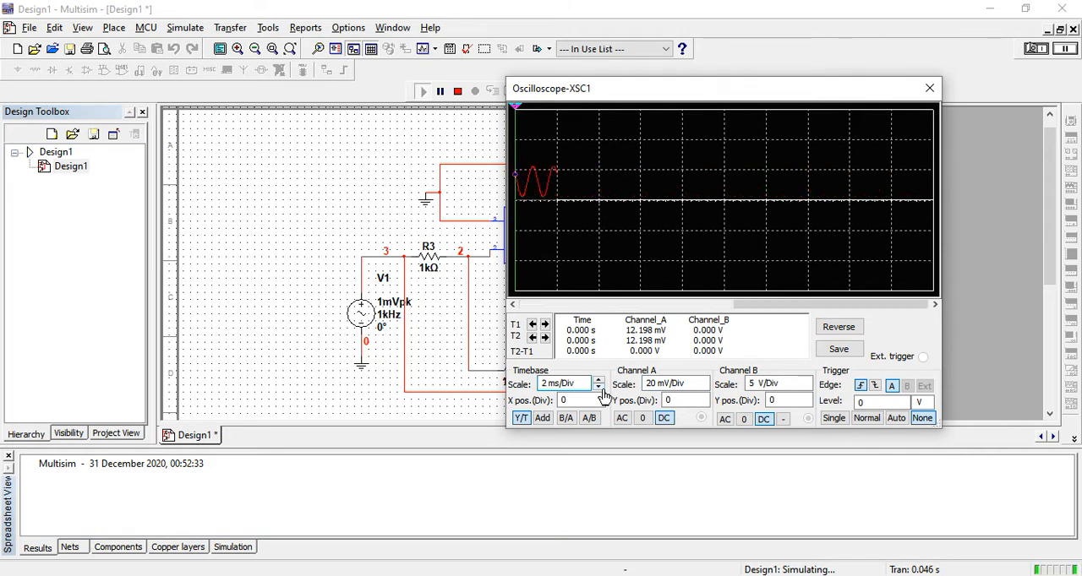
Step: Set the oscilloscope's channel B scale to 500 uV/Div
left_click(807, 388)
left_click(806, 388)
left_click(806, 388)
left_click(806, 389)
left_click(806, 388)
left_click(806, 388)
left_click(806, 388)
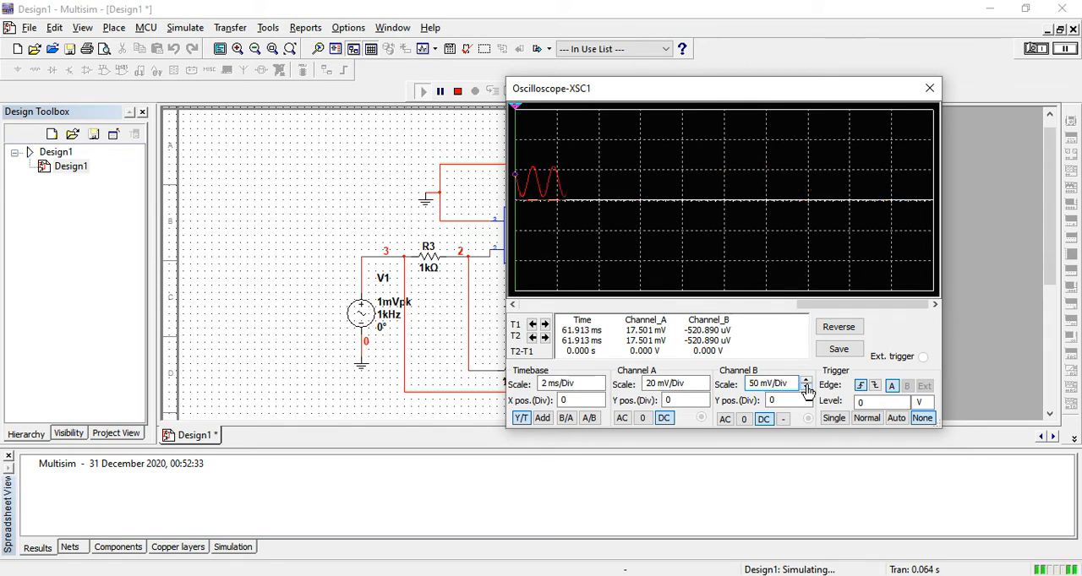
left_click(806, 389)
left_click(806, 389)
left_click(806, 389)
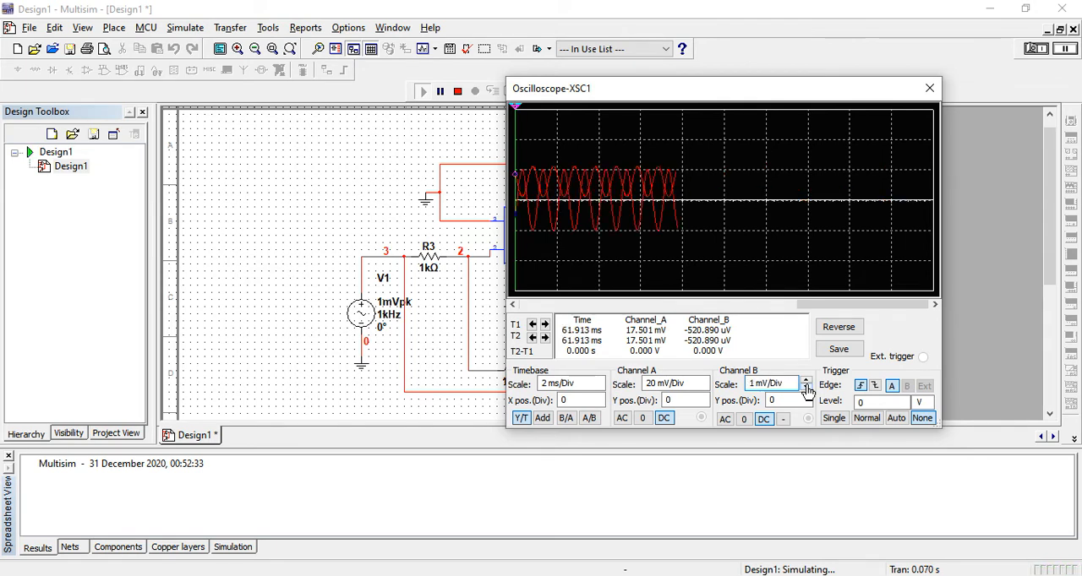
left_click(806, 389)
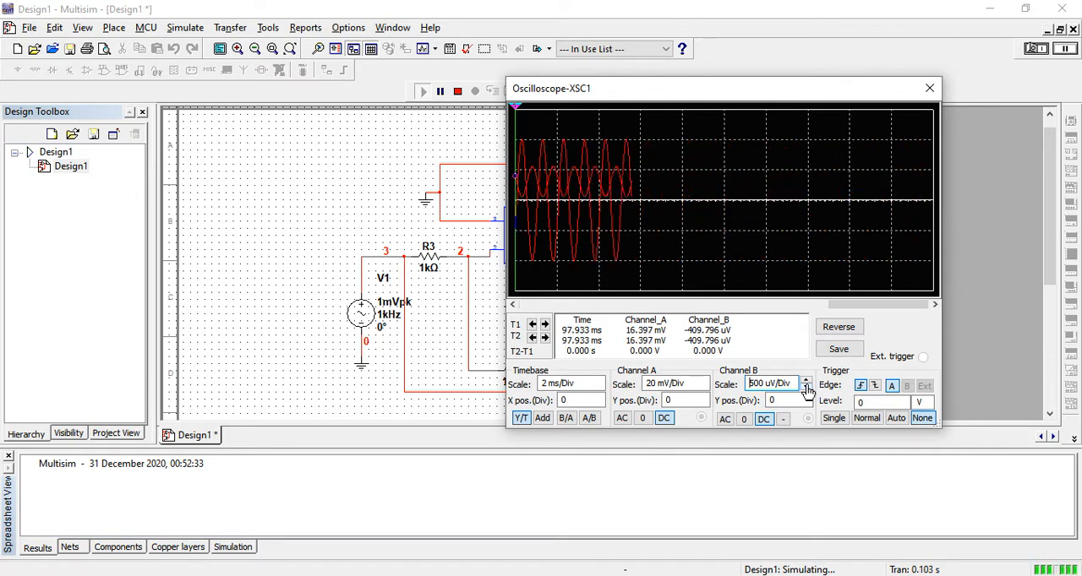
Step: Set the oscilloscope's channel A scale to 10 mV/Div
left_click(703, 387)
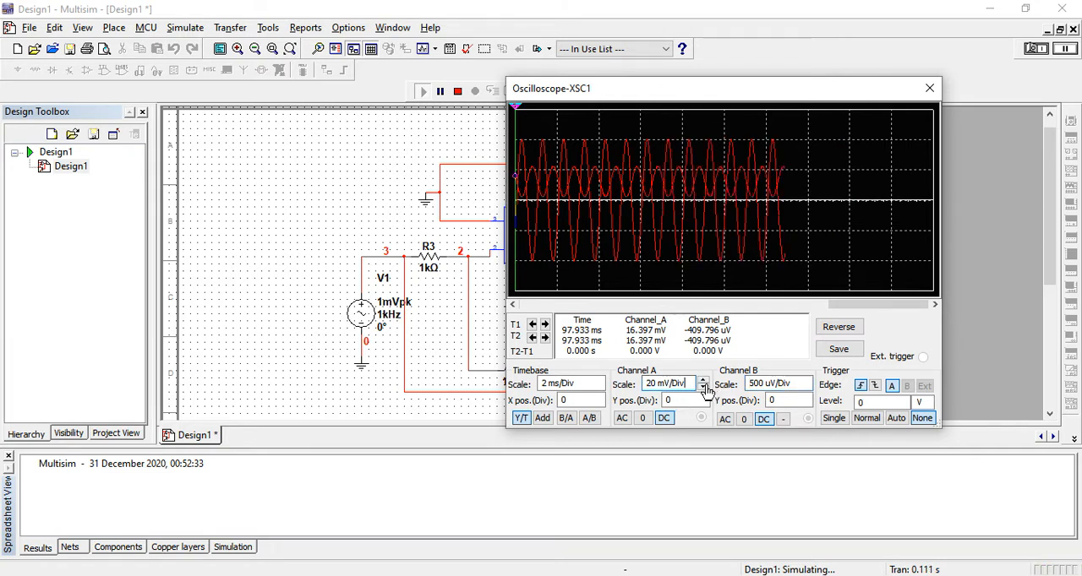
left_click(703, 388)
left_click(702, 379)
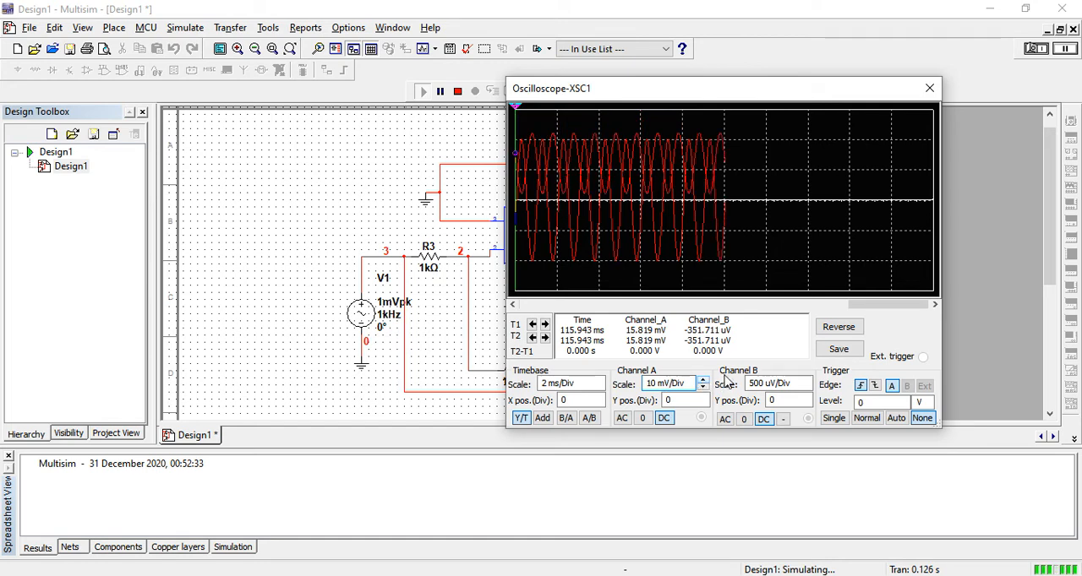
Step: Enlarge the oscilloscope display in width and height, and set its timebase to 500 us/Div
mouse_move(506, 79)
left_mouse_down()
mouse_move(297, 108)
mouse_move(161, 80)
left_mouse_up()
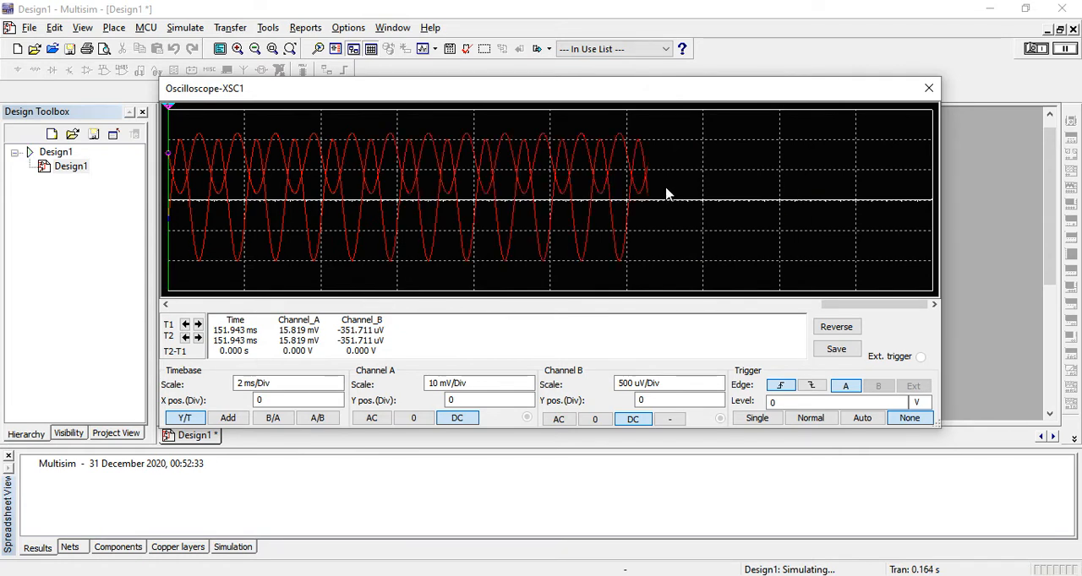
left_click(336, 388)
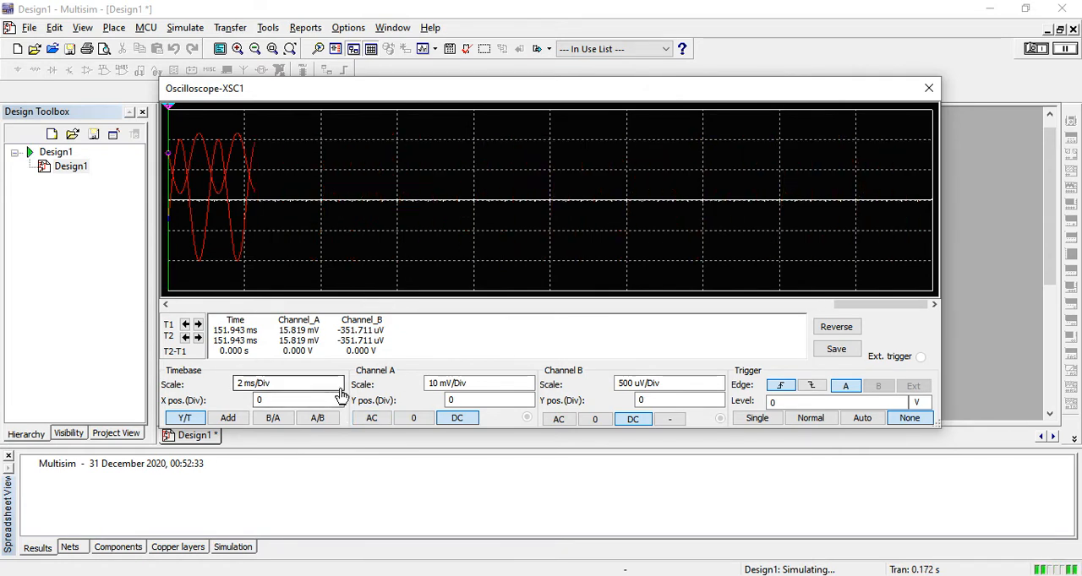
left_click(337, 388)
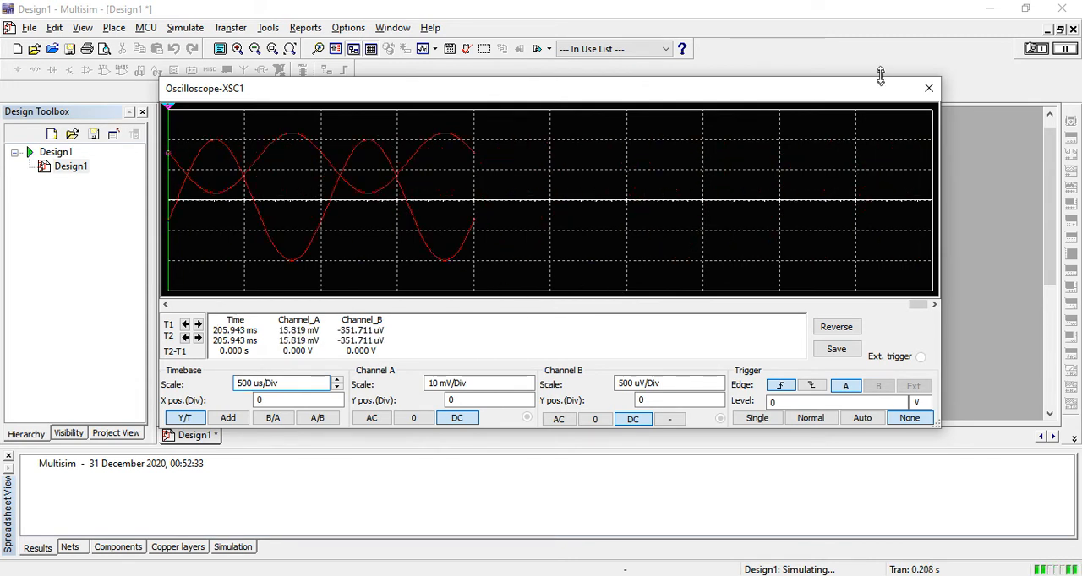
left_click_drag(880, 78, 874, 45)
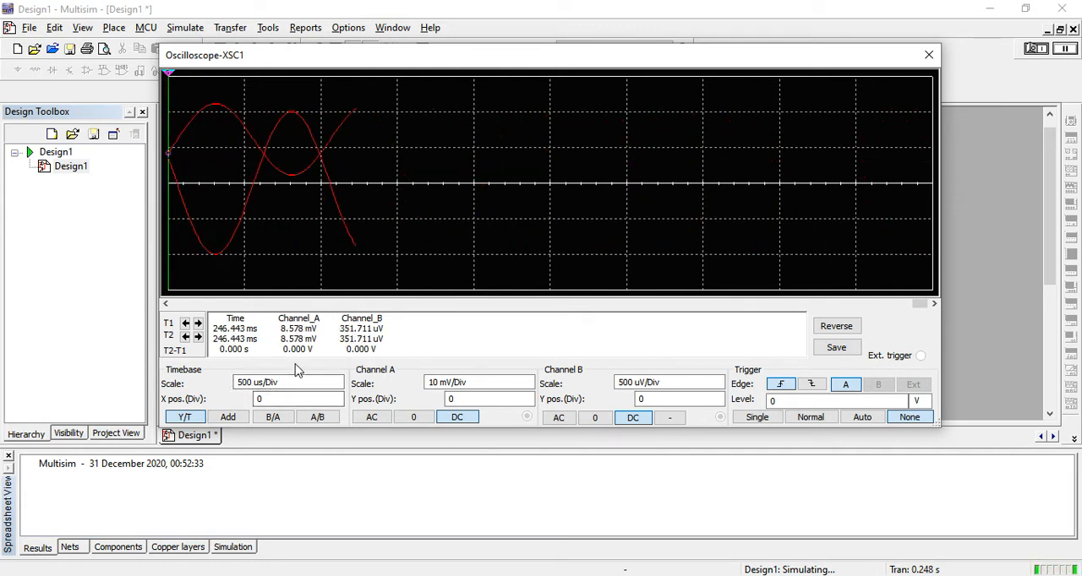
Step: Stop the simulation and close the oscilloscope display
left_click(1036, 48)
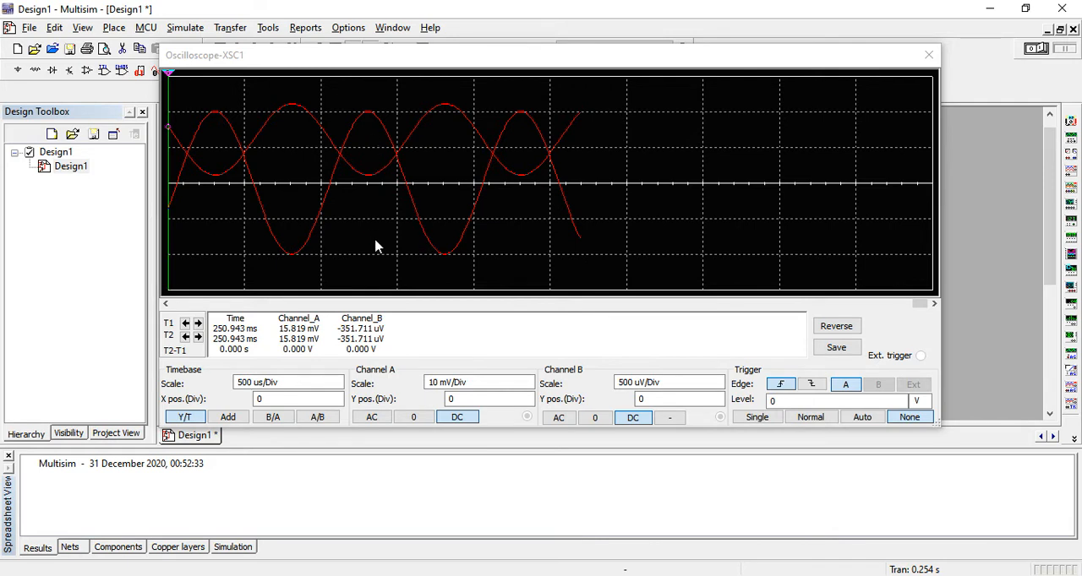
left_click(928, 55)
left_click(725, 269)
right_click(726, 270)
left_click(749, 345)
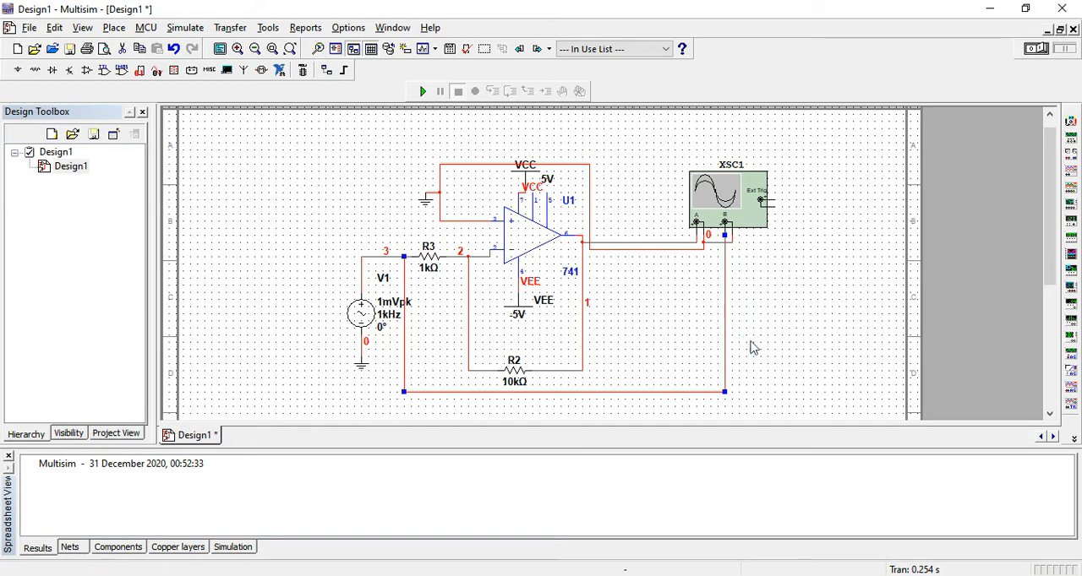
left_click(492, 228)
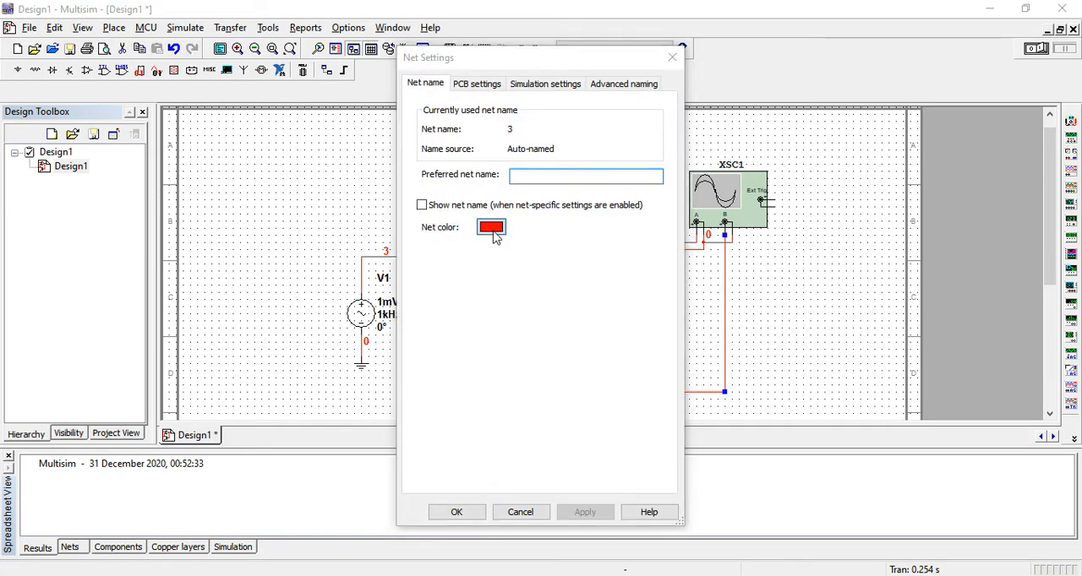
left_click(525, 316)
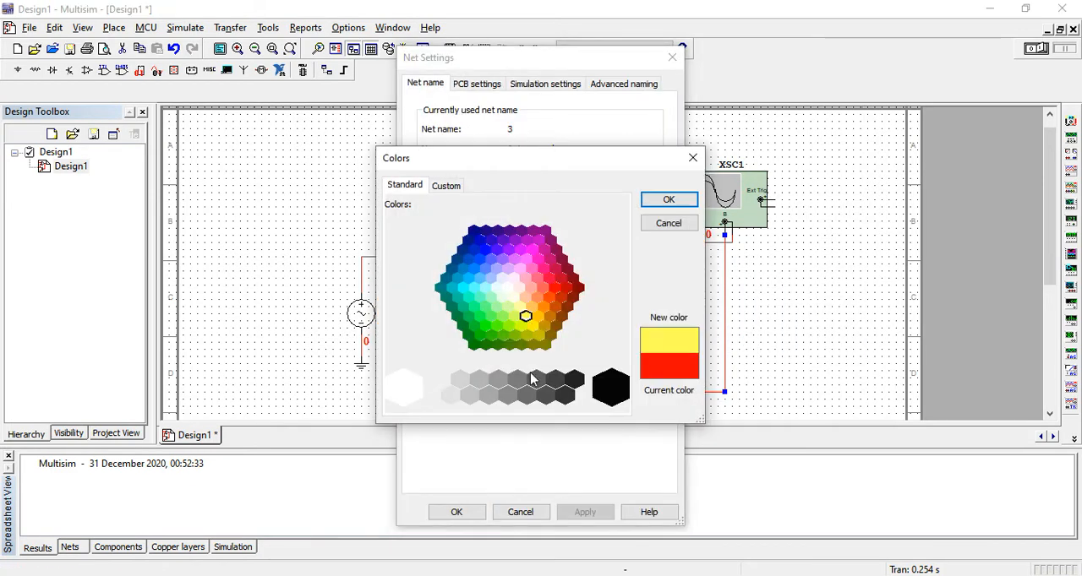
left_click(457, 512)
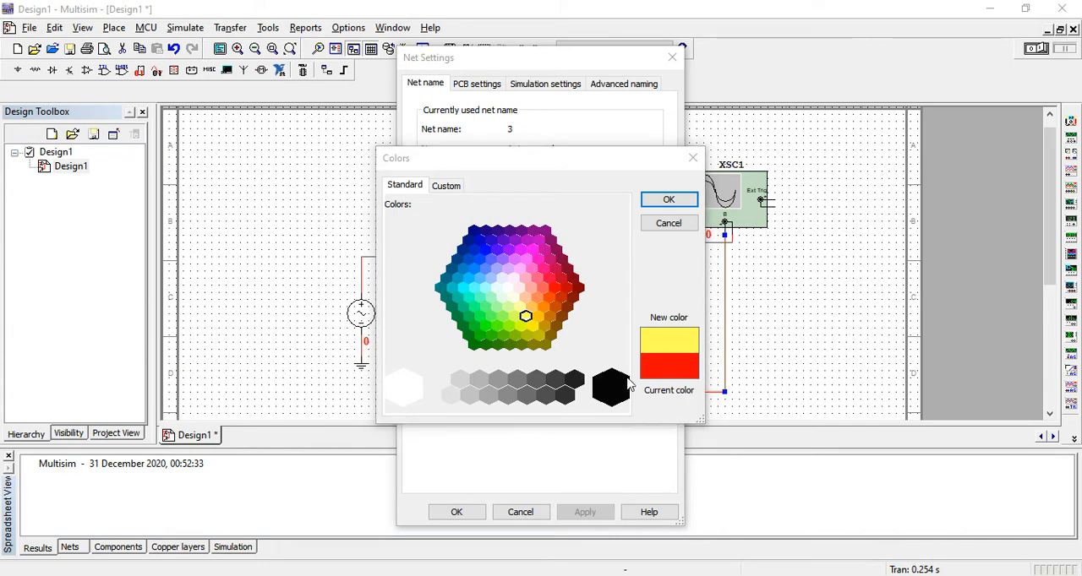
left_click(683, 200)
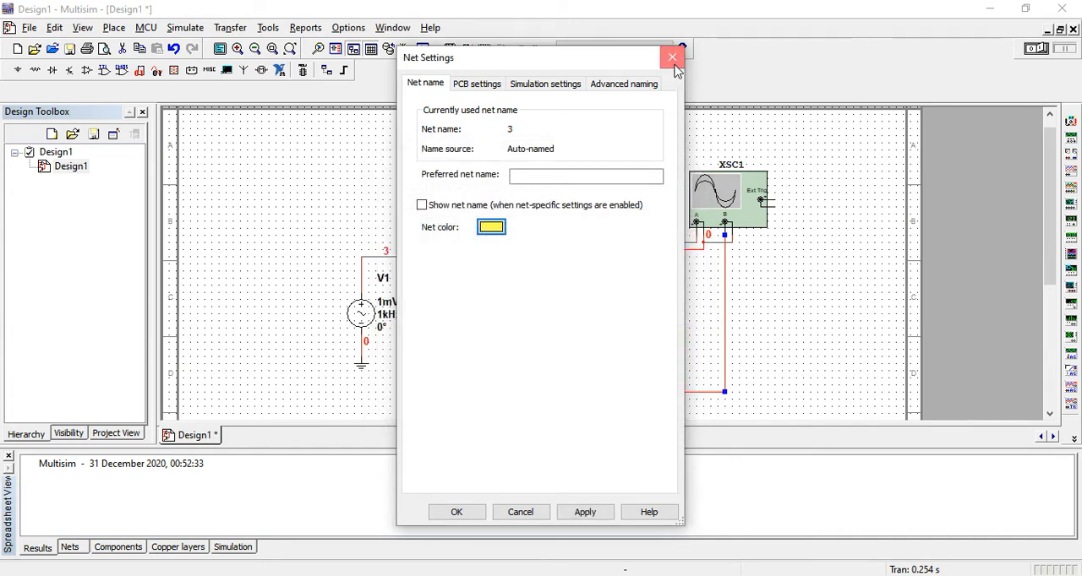
left_click(672, 59)
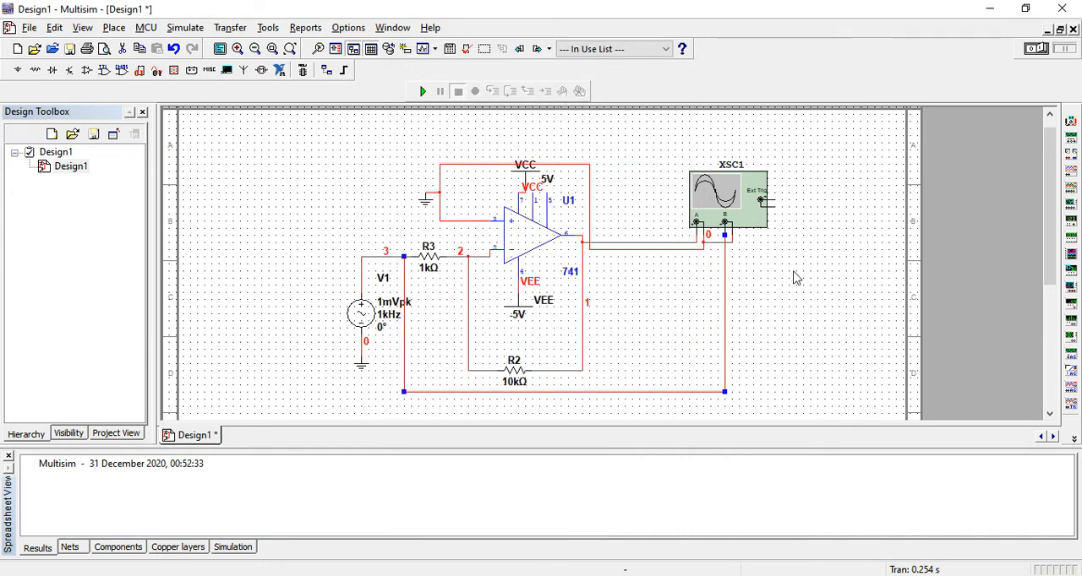
Step: Change the net color of the wire feeding oscilloscope channel B to violet
right_click(725, 286)
left_click(755, 364)
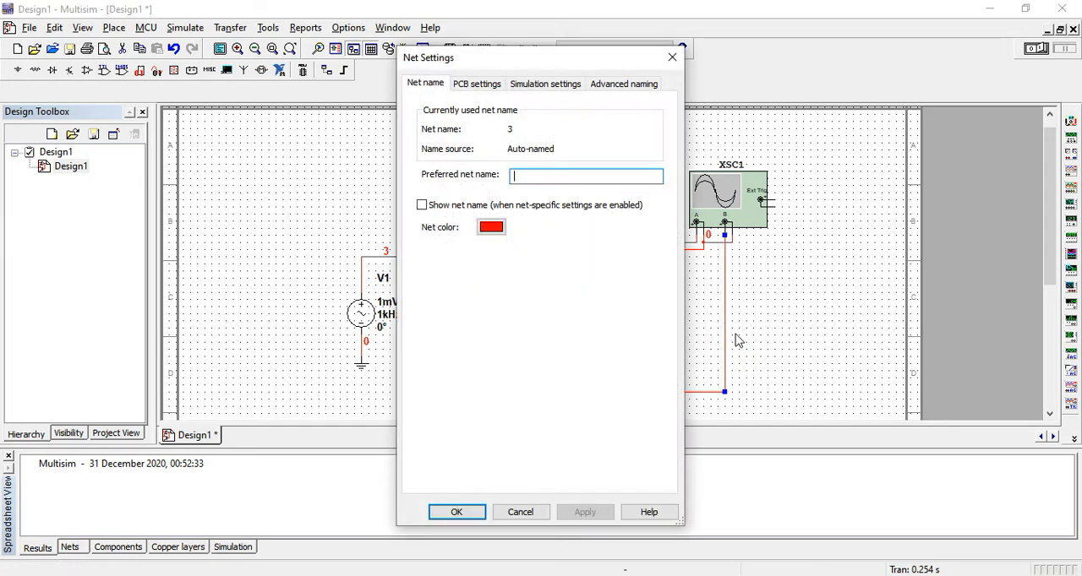
left_click(492, 228)
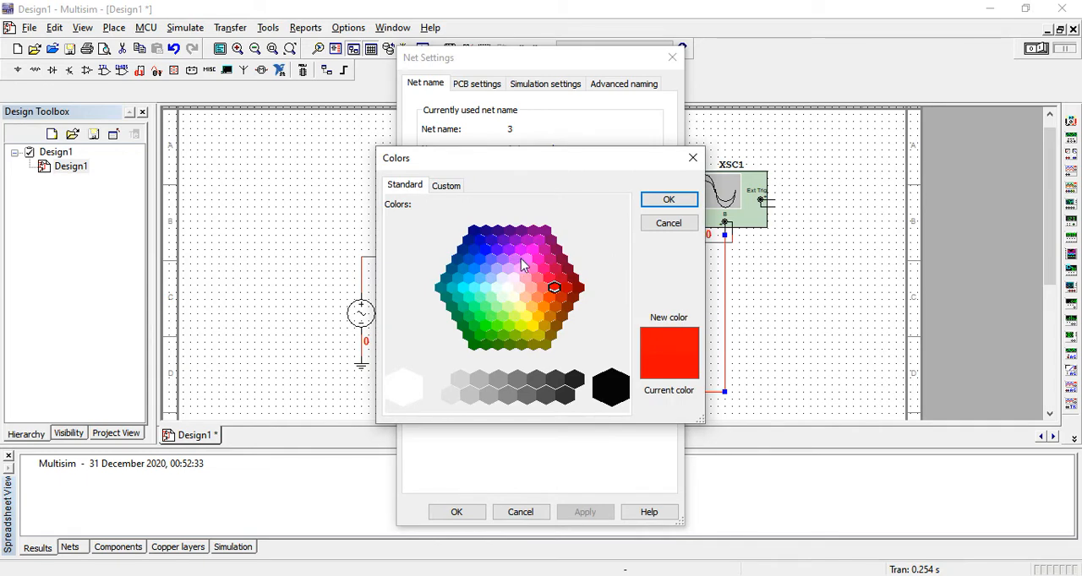
left_click(521, 251)
left_click(653, 203)
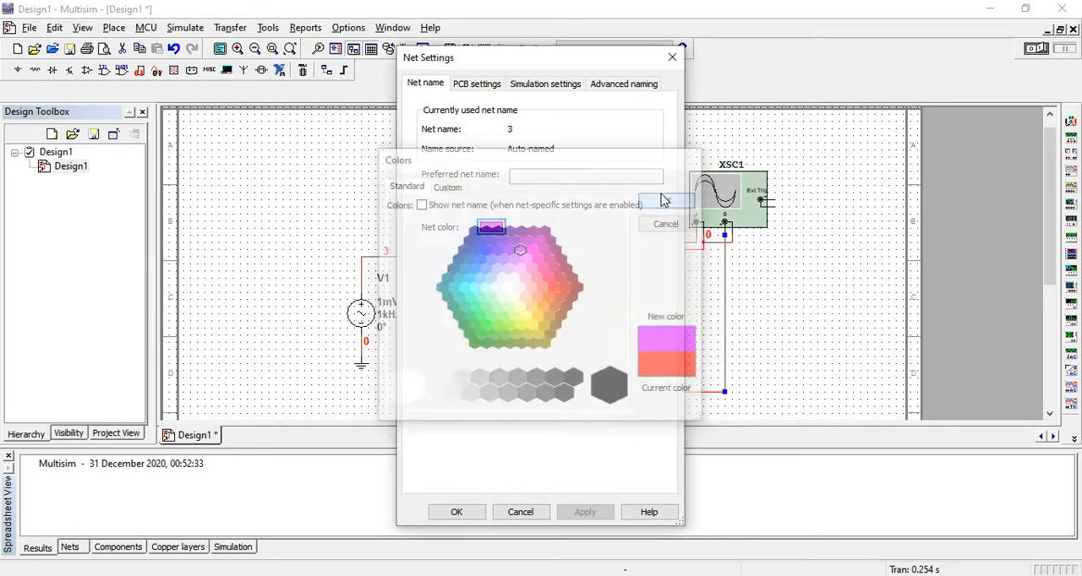
left_click(457, 513)
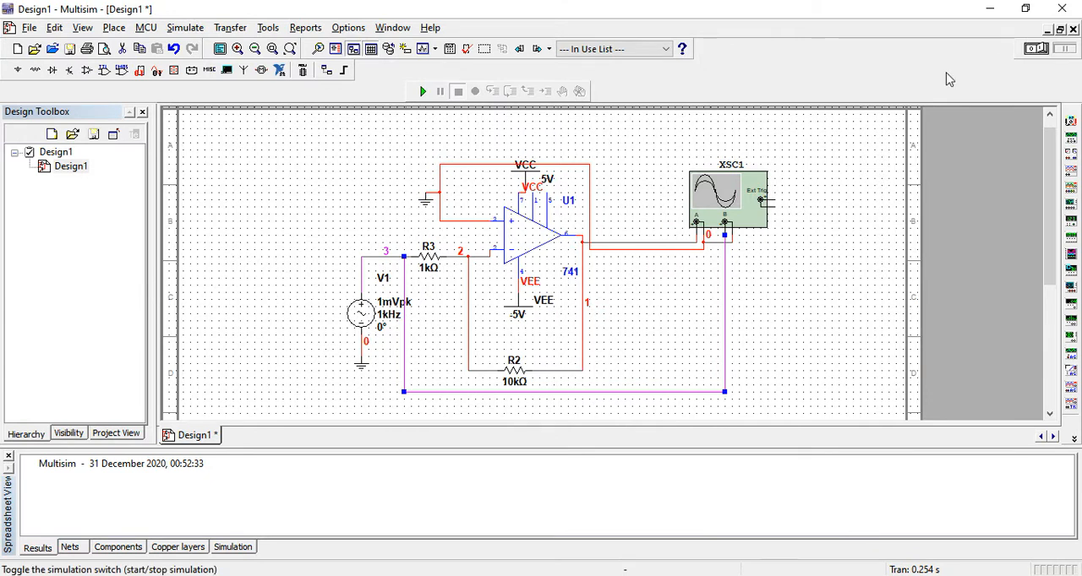
Step: Run the simulation with the oscilloscope display open, stop it and scroll back to fill the display with both waveforms
left_click(422, 90)
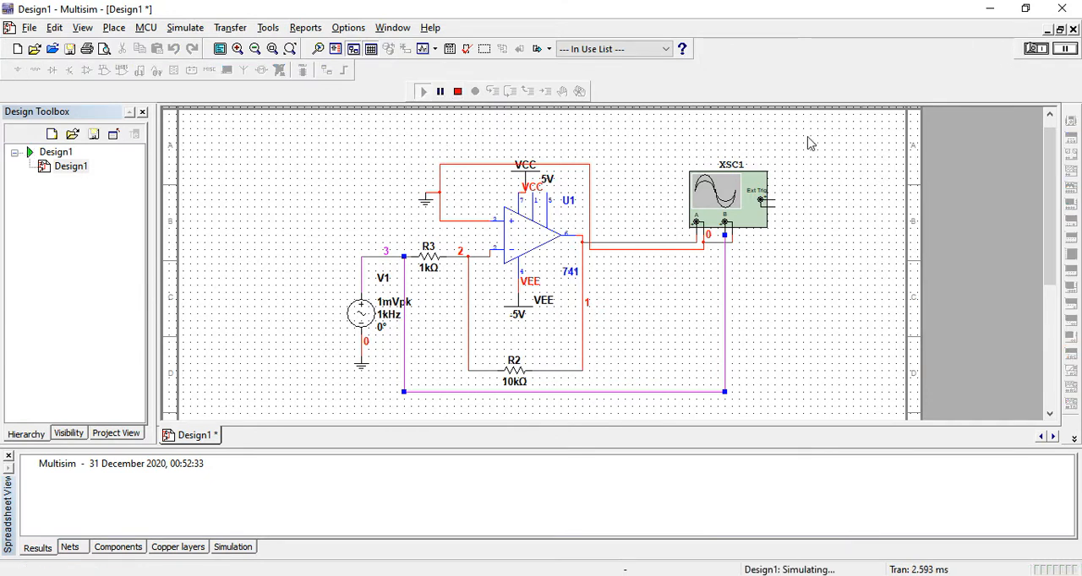
double_click(753, 188)
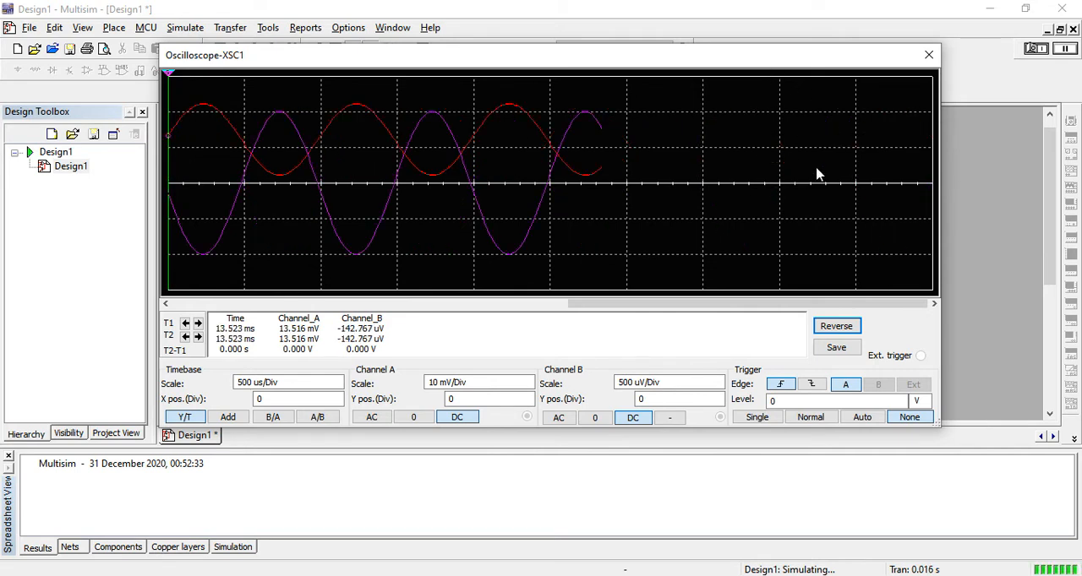
left_click(1032, 49)
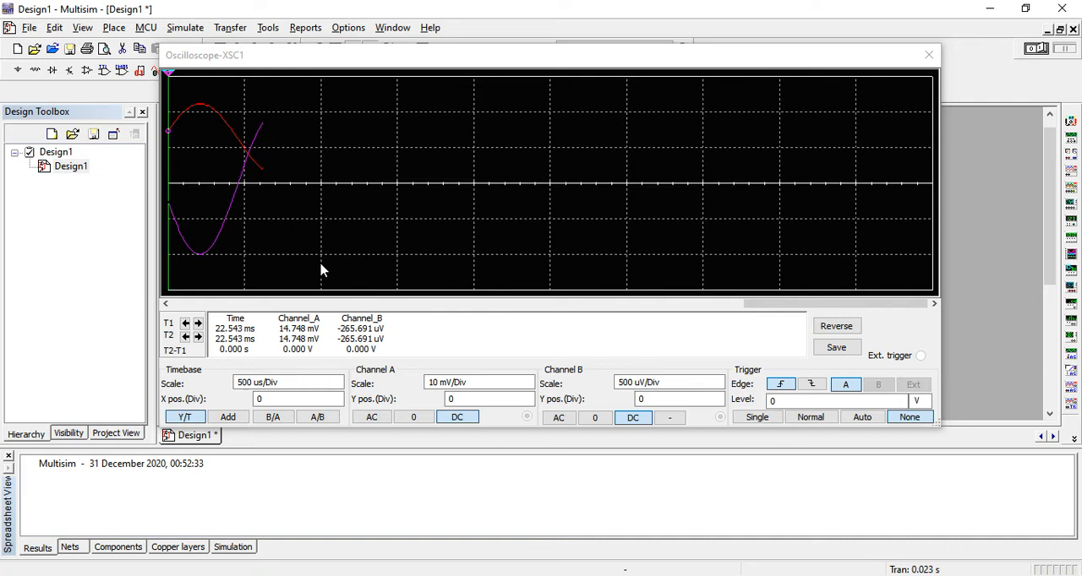
left_click_drag(820, 304, 664, 318)
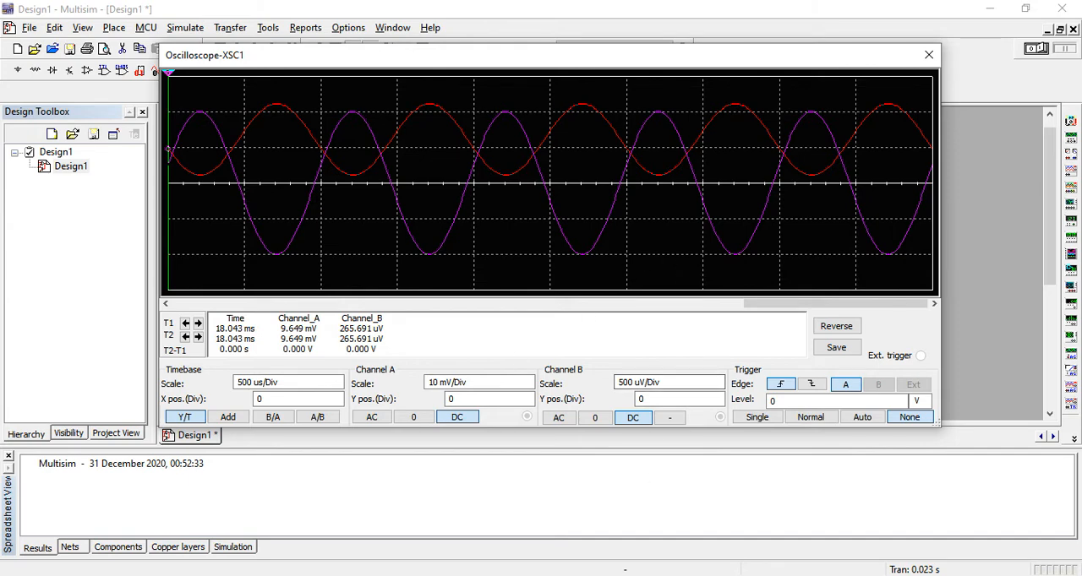
Step: Switch to PowerPoint to look at the lab 6 Operational Amplifiers slides, and return to Multisim
left_click(621, 575)
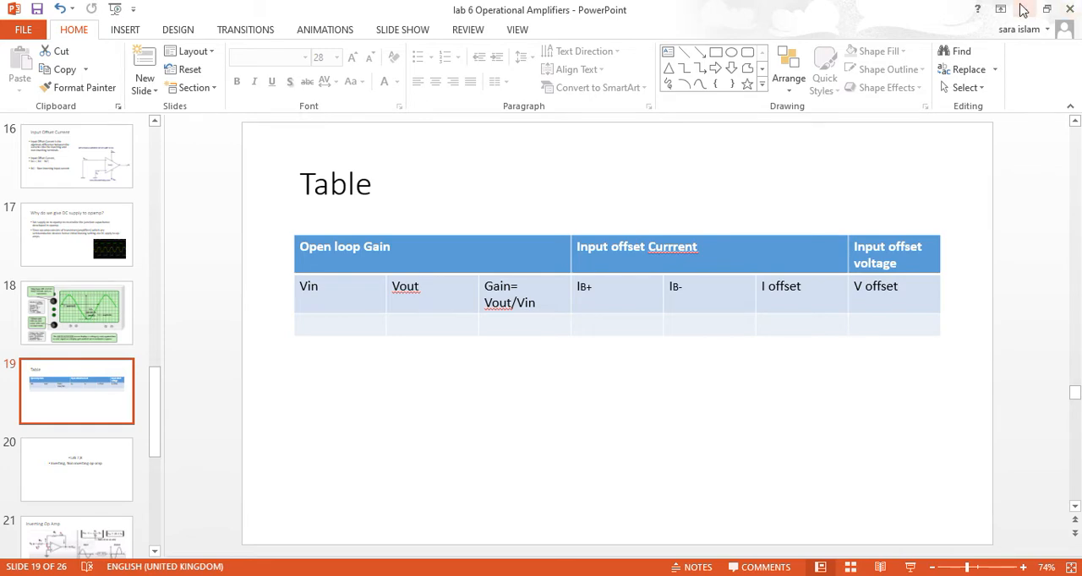
left_click(1023, 9)
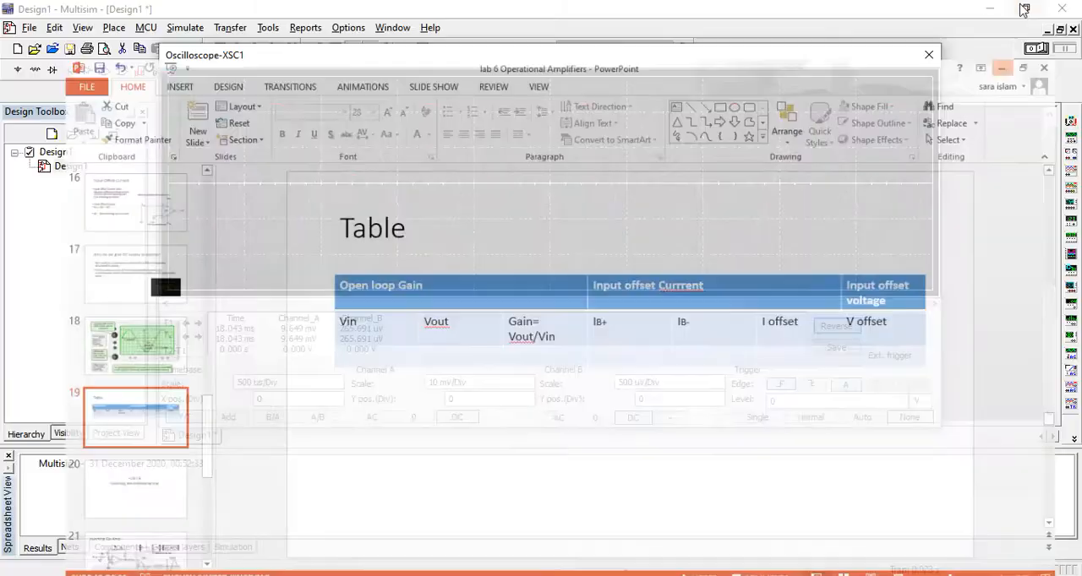
Step: Close the oscilloscope display and delete the wire from V1 to R3 and the wires connecting channel A to the circuit
left_click(928, 55)
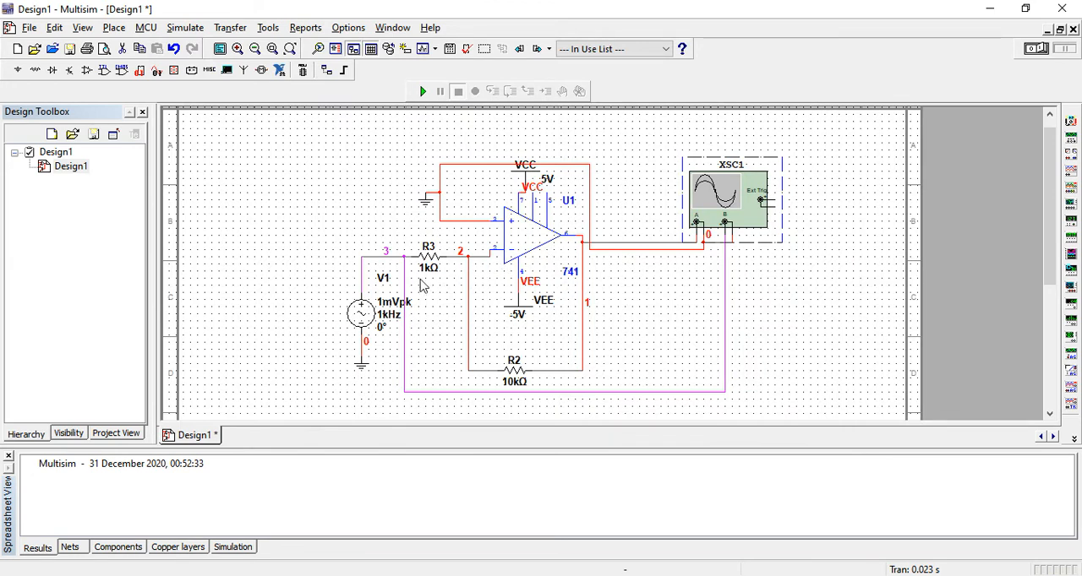
left_click(391, 258)
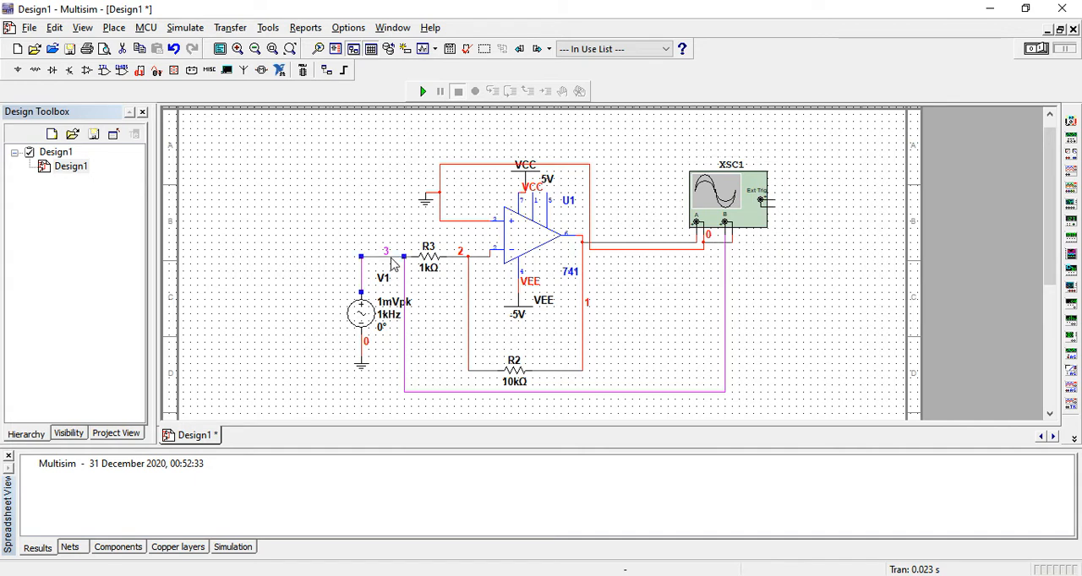
right_click(390, 259)
left_click(405, 269)
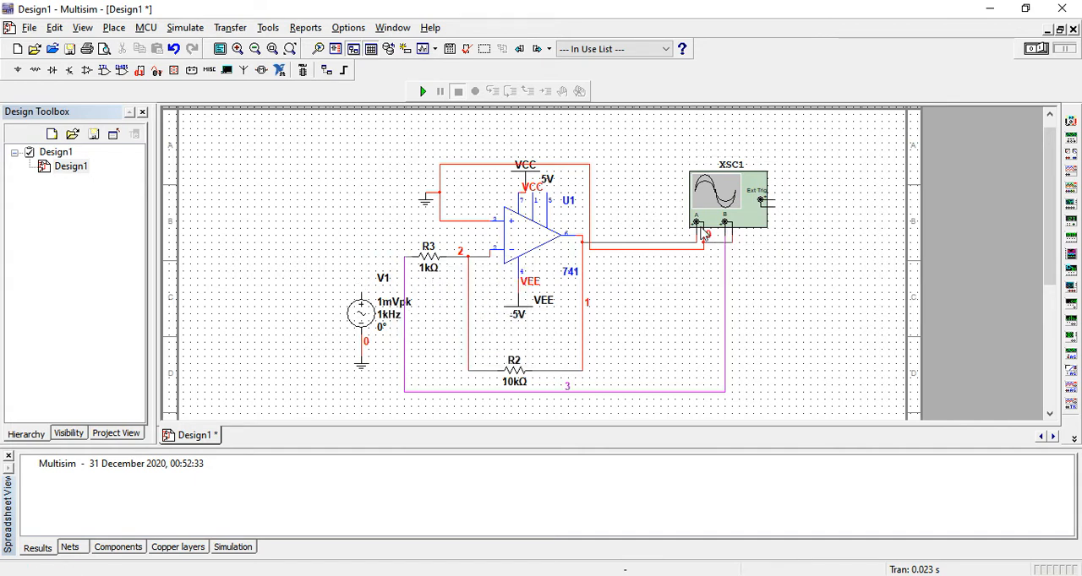
left_click(671, 257)
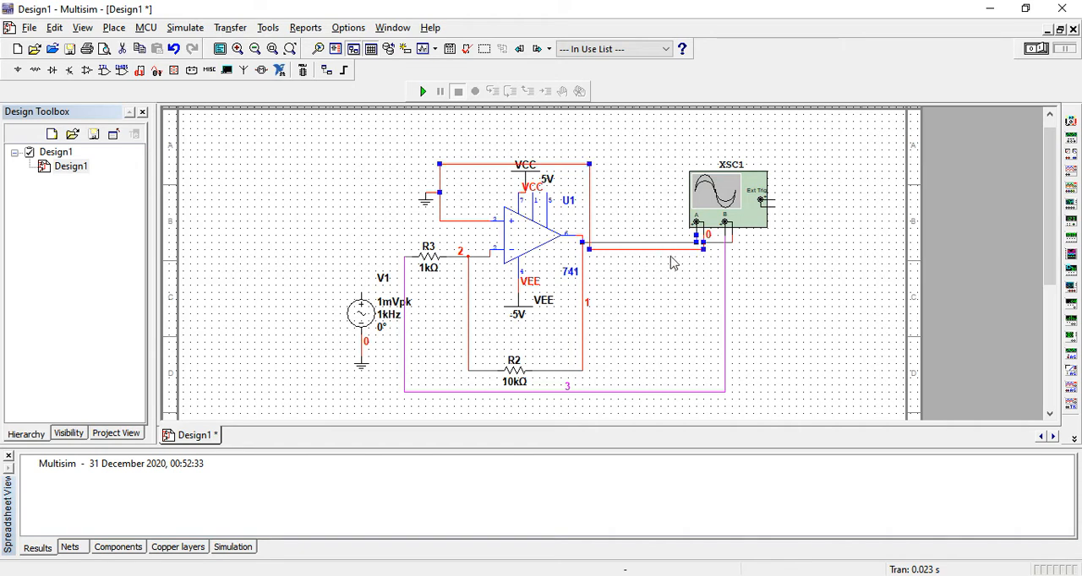
right_click(666, 240)
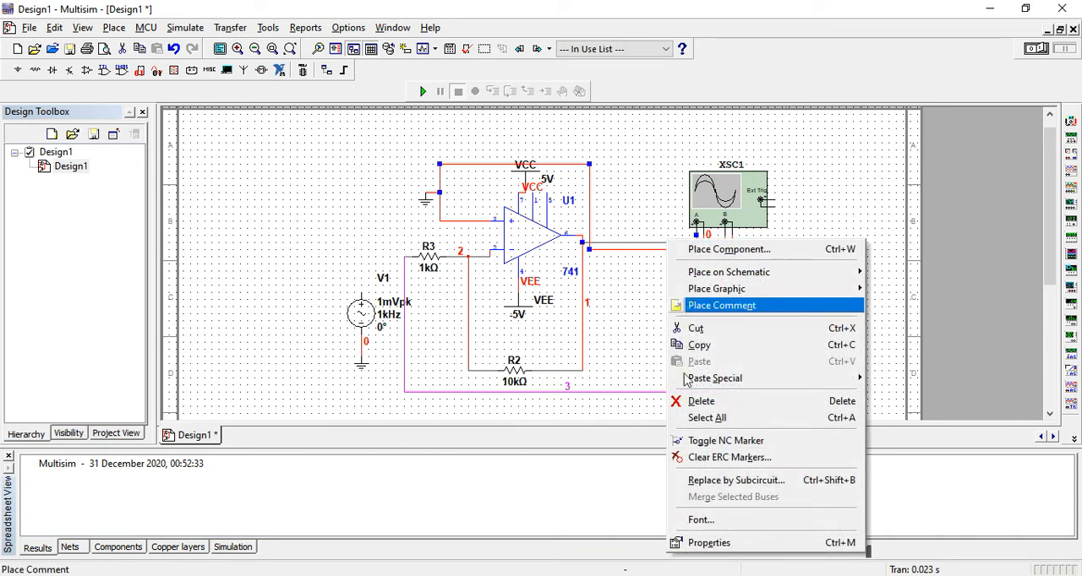
left_click(688, 402)
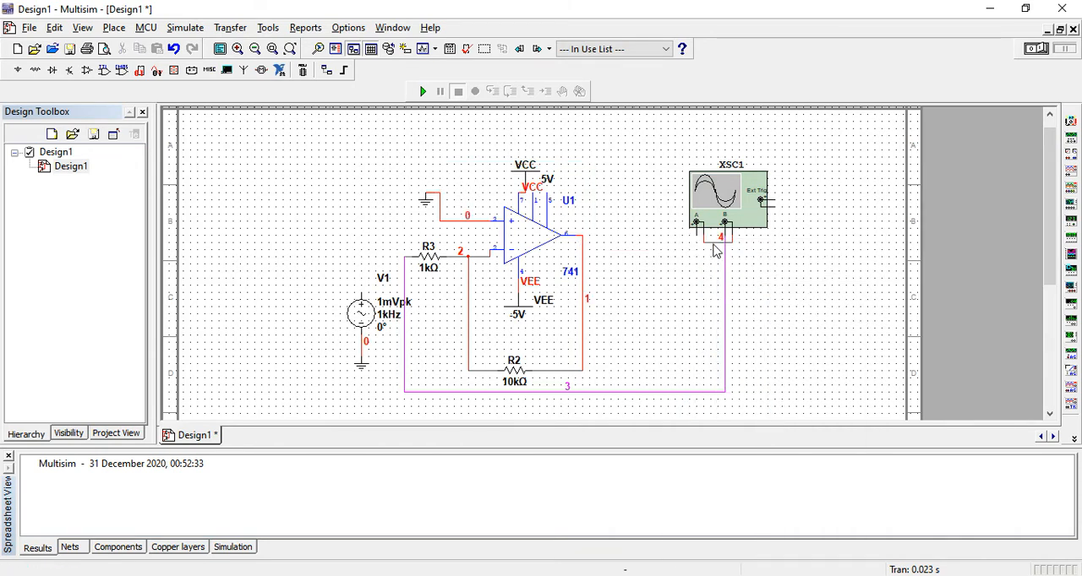
Step: Shift the oscilloscope slightly upward and delete the wire from channel B to R3 and the wire joining its two negative terminals
left_click_drag(716, 240, 731, 297)
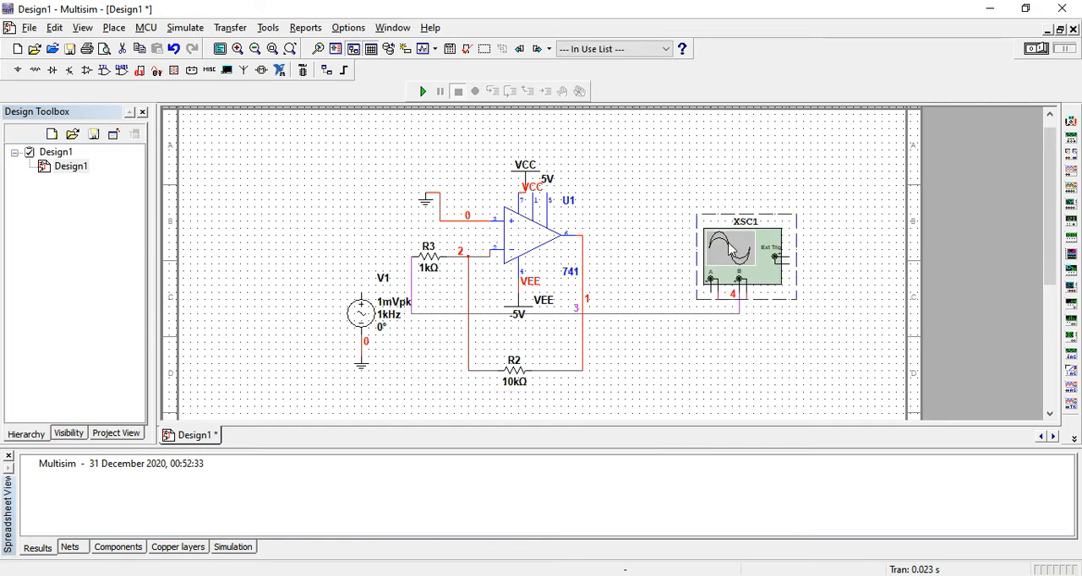
key("ctrl+z")
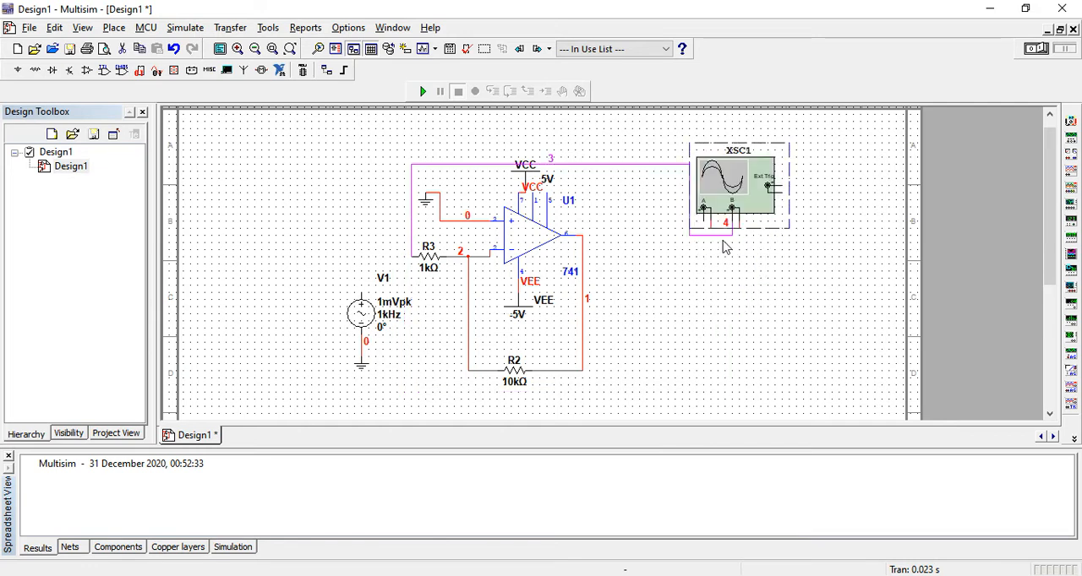
right_click(723, 233)
left_click(740, 242)
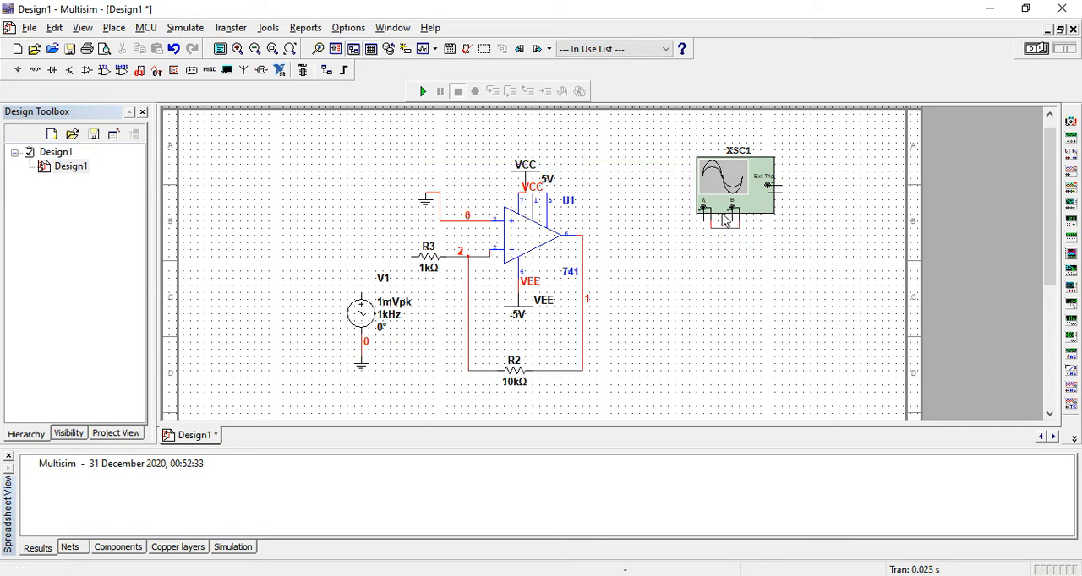
right_click(725, 233)
left_click(735, 238)
Step: Delete the wire between the ground symbol and the op-amp's non-inverting input
left_click(452, 221)
right_click(454, 225)
left_click(475, 229)
Step: Move V1 and its ground up beside the op-amp, and wire V1's positive terminal to the non-inverting input (pin 3)
left_click_drag(425, 203, 387, 244)
left_click_drag(355, 317, 362, 228)
left_click_drag(362, 359, 369, 281)
left_click(368, 232)
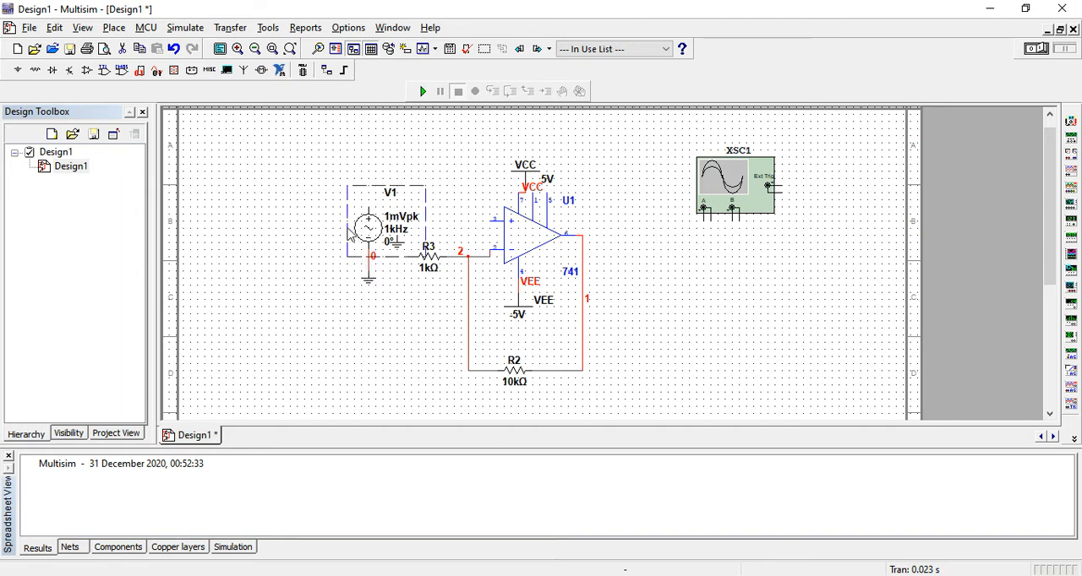
left_click_drag(346, 234, 340, 234)
left_click_drag(369, 280, 342, 281)
left_click(342, 208)
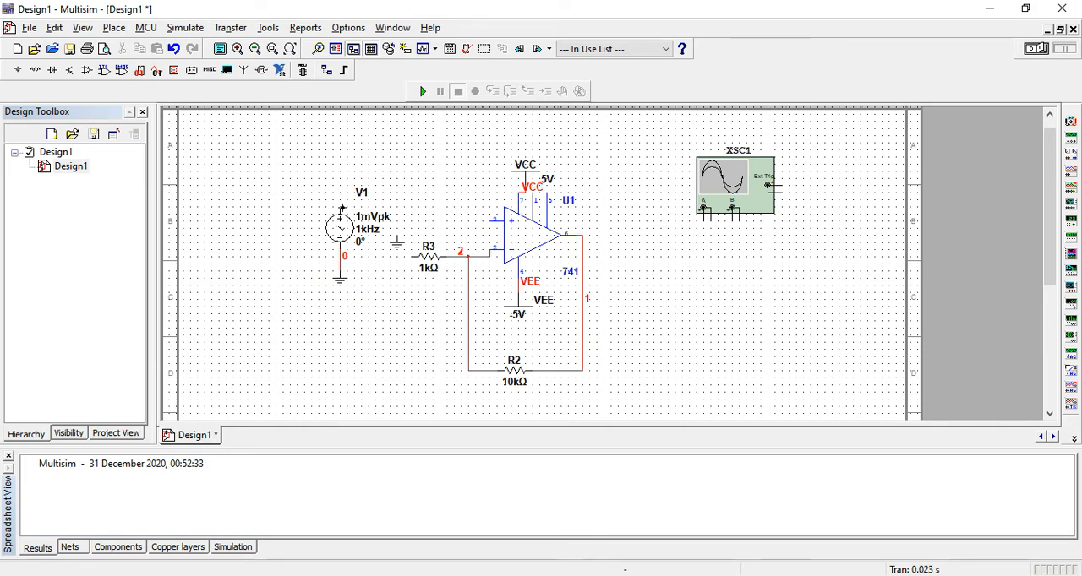
left_click(492, 221)
Step: Move the loose ground symbol below R3 and wire it to R3's free end
left_click_drag(396, 244, 412, 317)
left_click(412, 255)
left_click(412, 307)
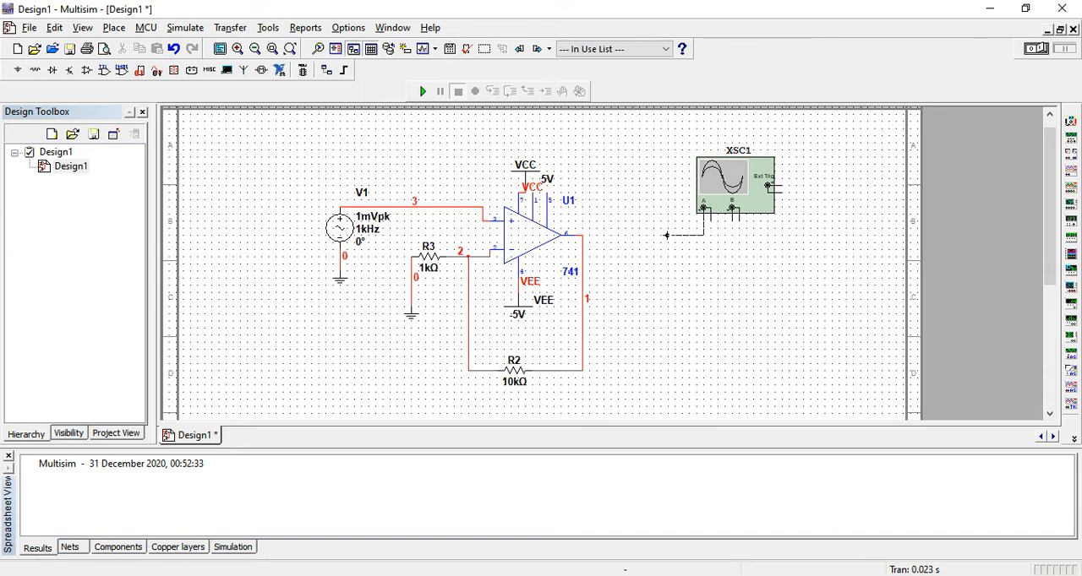
Step: Wire oscilloscope channel A's positive terminal to the op-amp output and its negative terminal to R3's ground wire
left_click(583, 240)
left_click(710, 221)
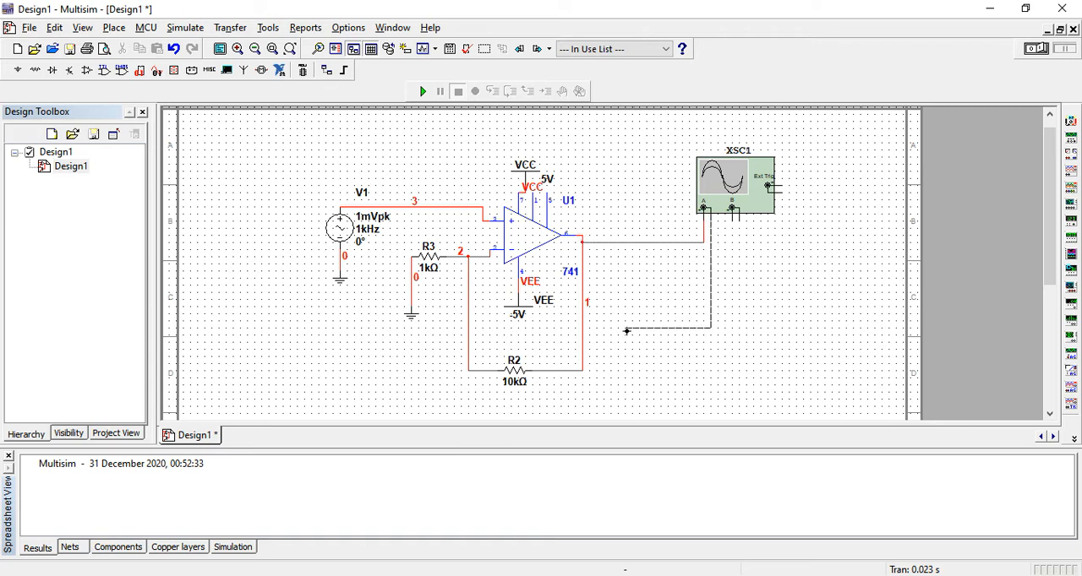
left_click(411, 291)
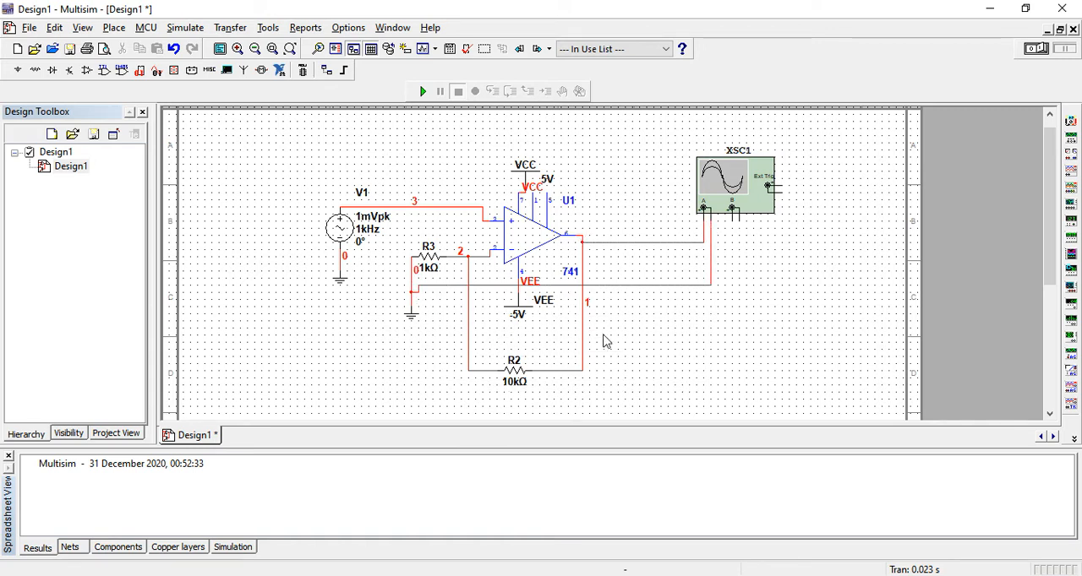
Step: Reroute channel A's ground wire below R2, and wire channel B's positive terminal to V1's input line and its negative terminal to that ground wire
left_click_drag(638, 286, 637, 392)
left_click(732, 218)
left_click(429, 204)
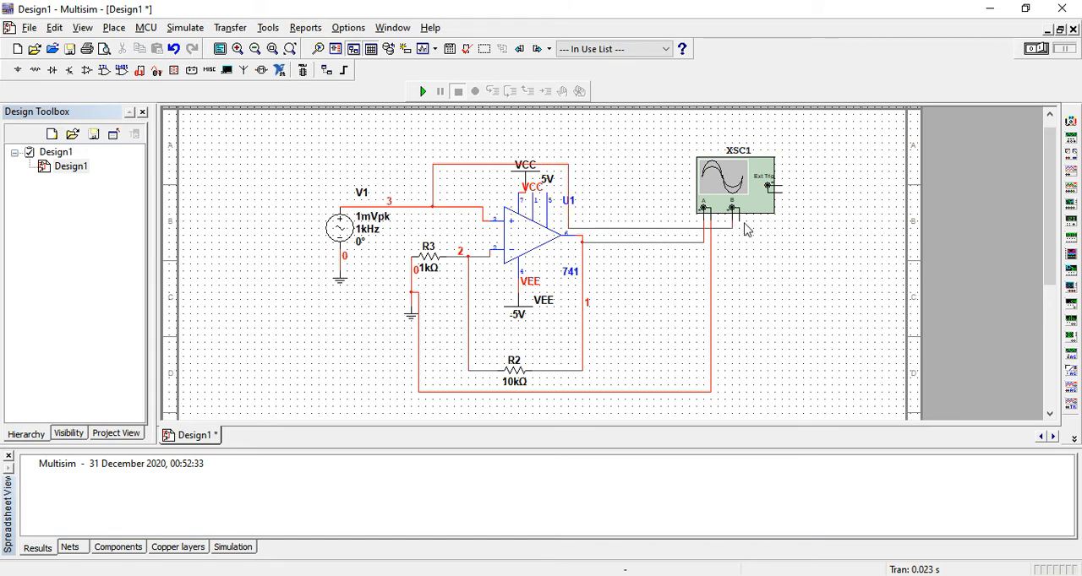
left_click(714, 297)
Step: Run the simulation and view both channels' waveforms on oscilloscope XSC1, closing its display when done
left_click(422, 91)
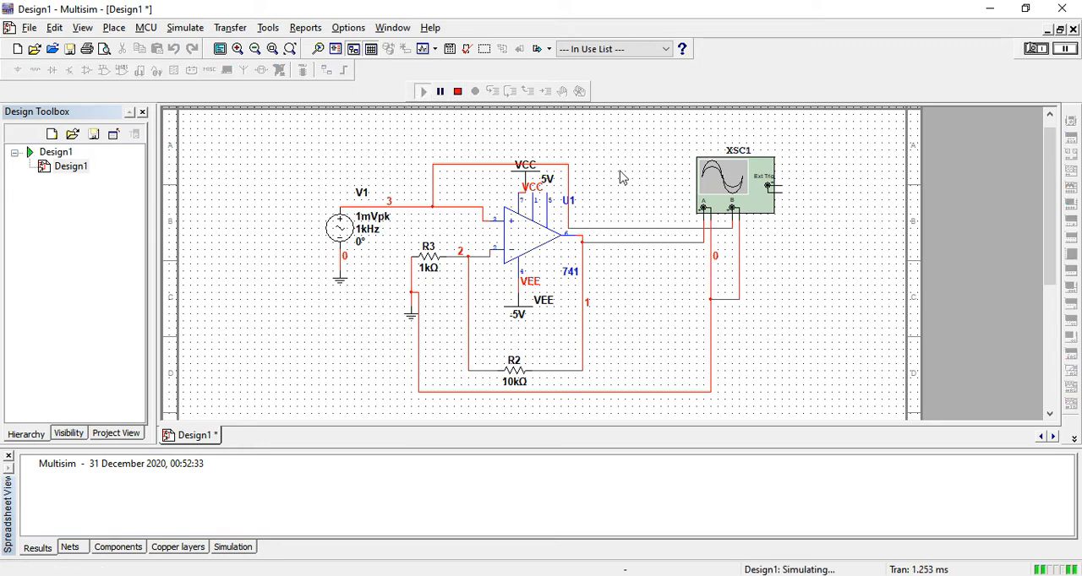
left_click(742, 182)
double_click(742, 183)
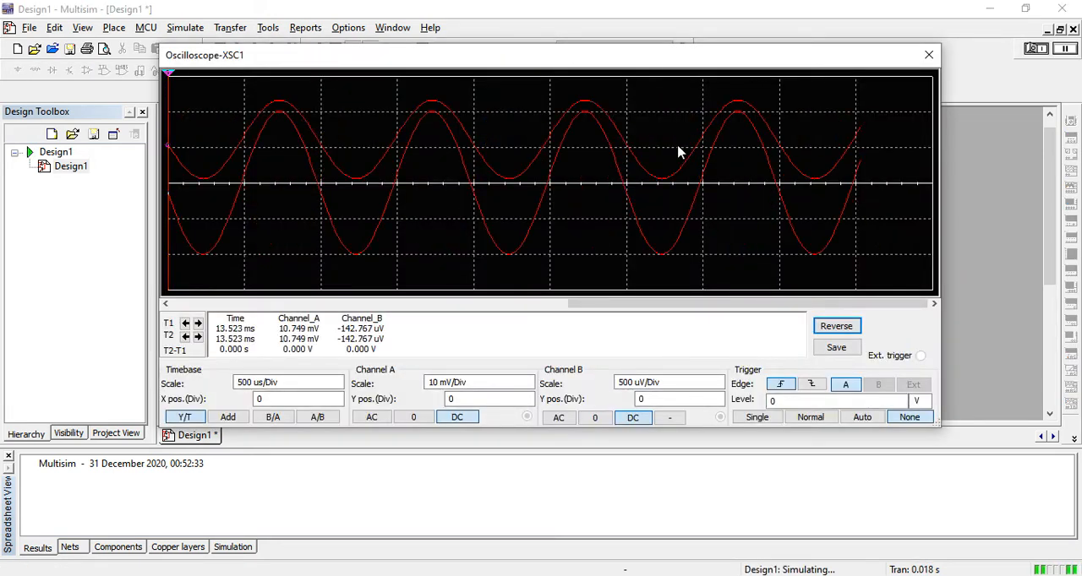
left_click(929, 54)
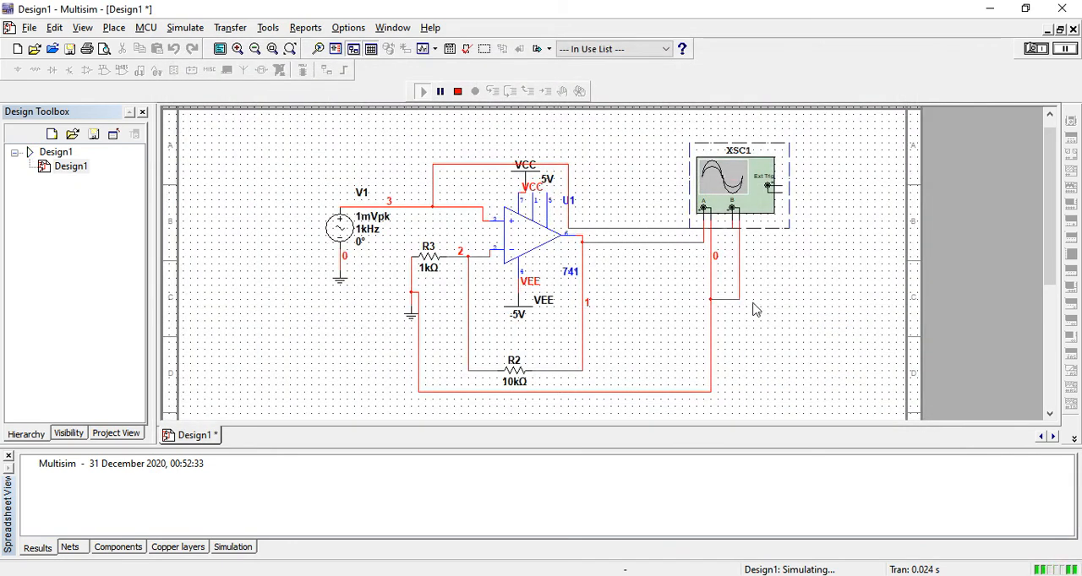
Step: Change the net color of the wire feeding oscilloscope channel B to blue
left_click(738, 287)
right_click(739, 287)
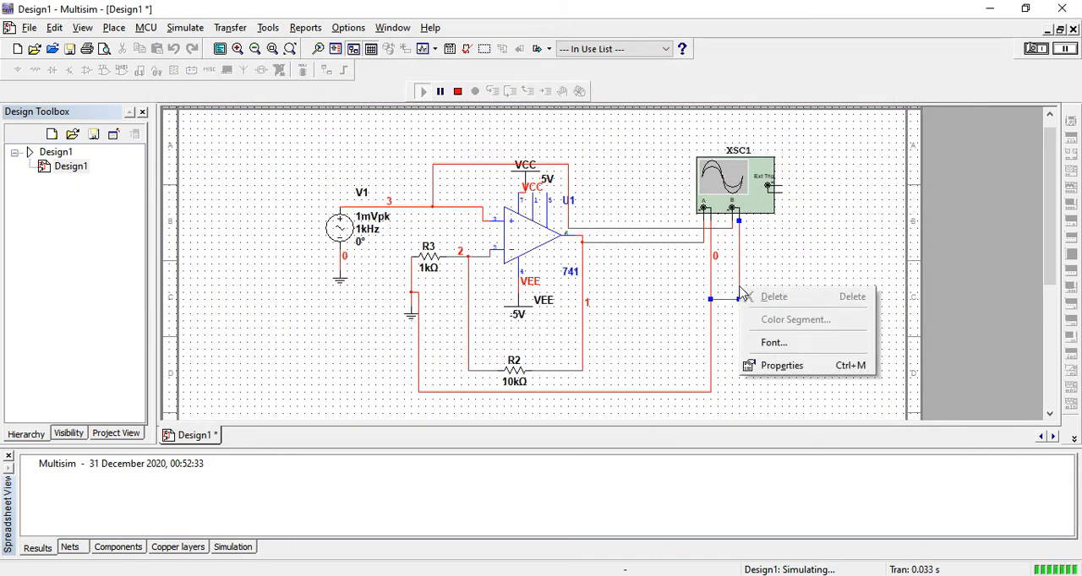
left_click(736, 234)
left_click(732, 226)
right_click(734, 236)
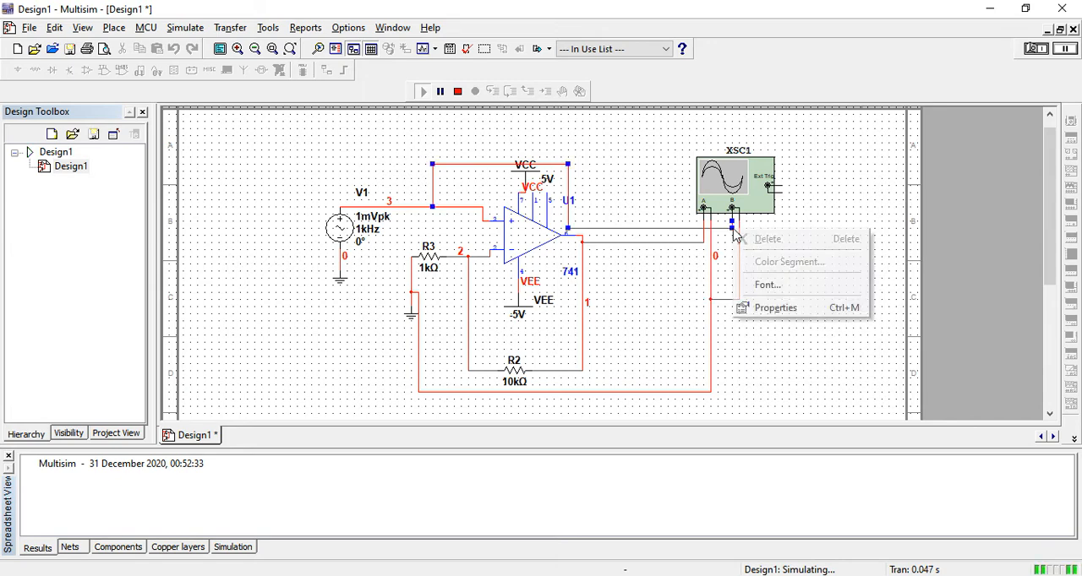
left_click(758, 308)
left_click(491, 227)
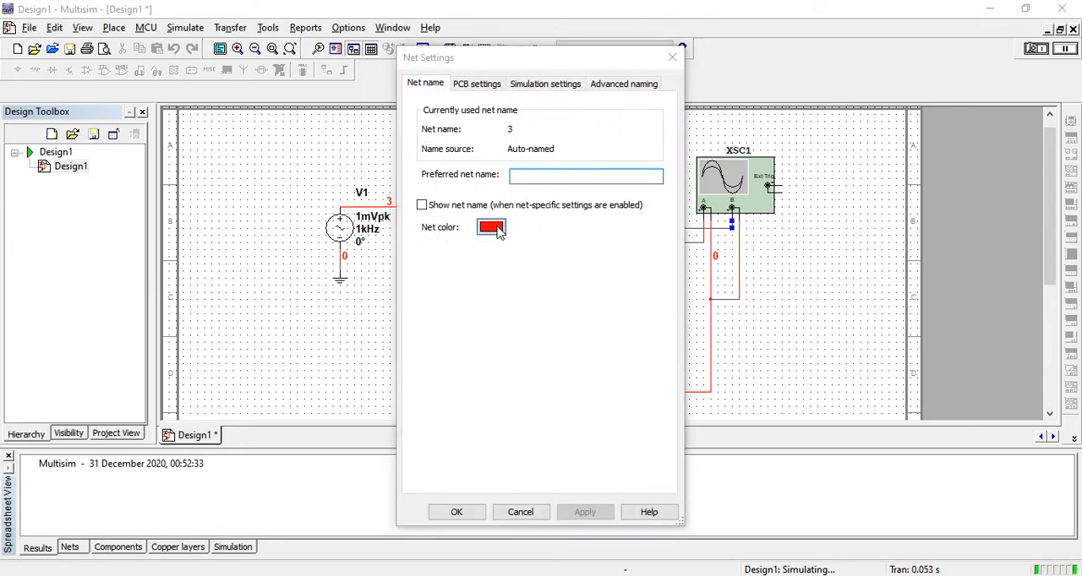
left_click(486, 245)
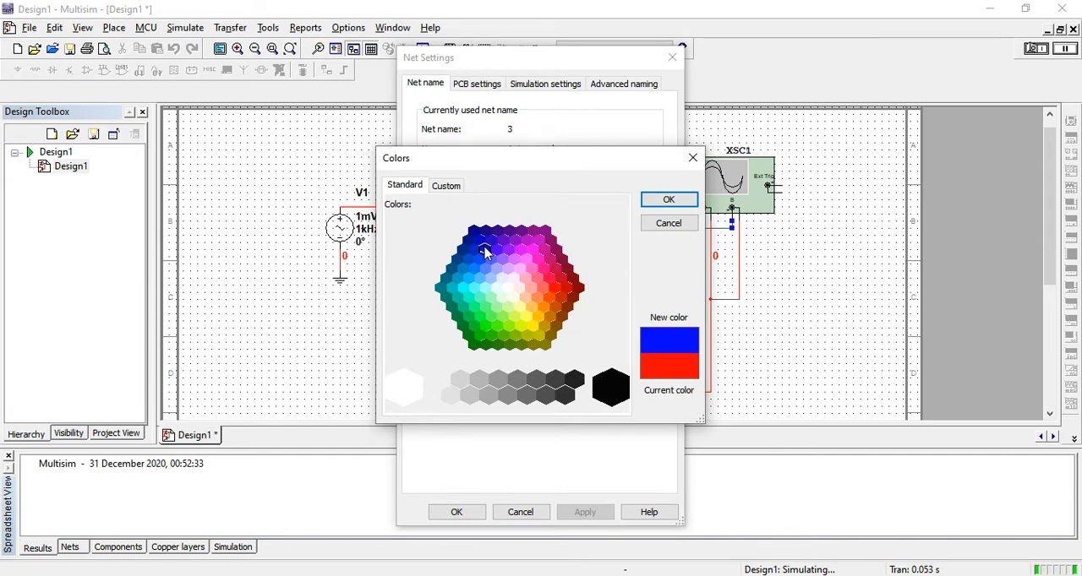
left_click(655, 203)
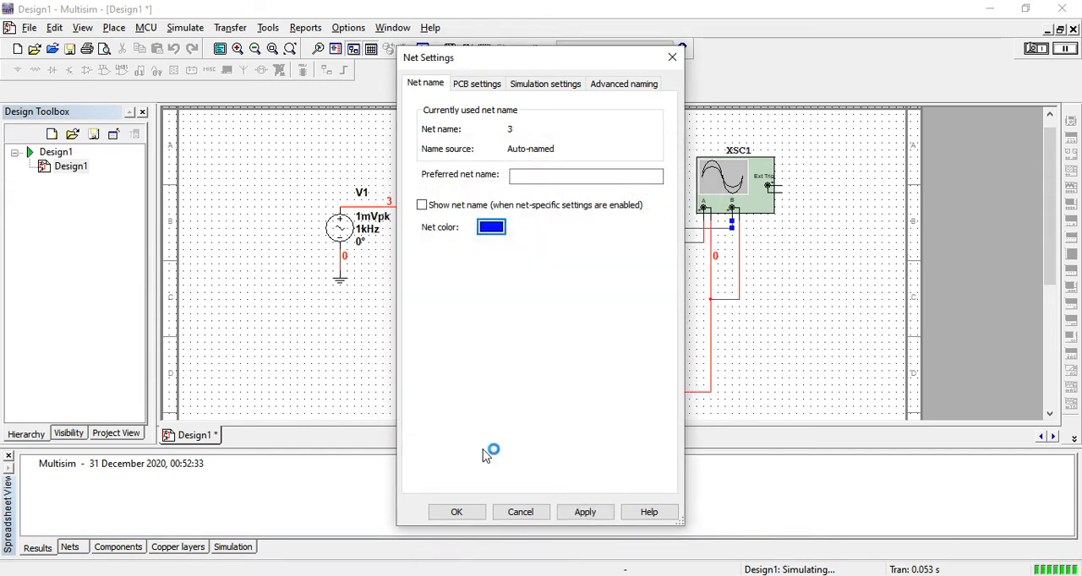
left_click(459, 513)
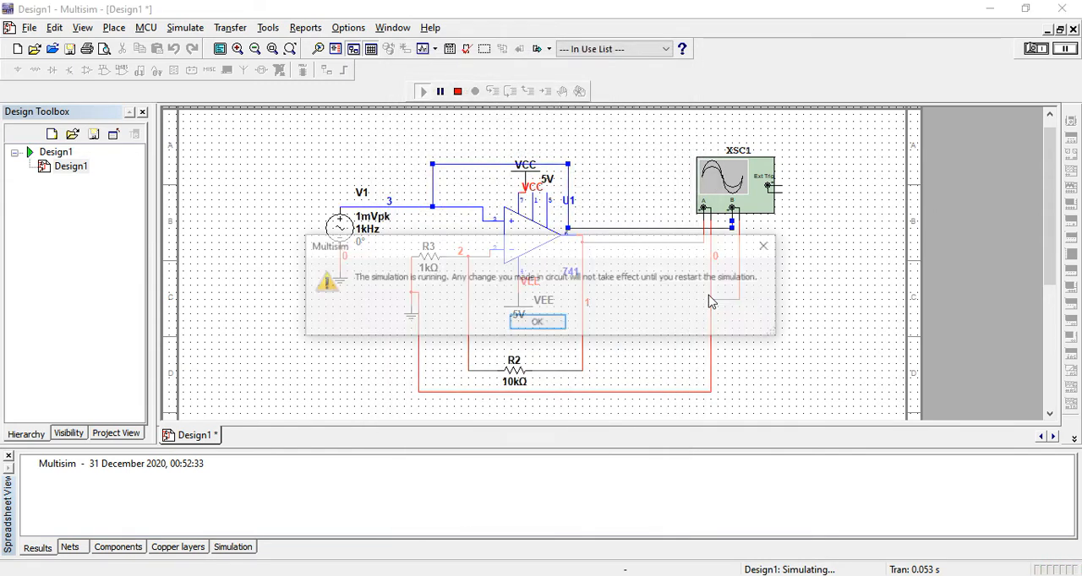
left_click(546, 325)
Step: Restart the simulation and open the display of oscilloscope XSC1
left_click(457, 91)
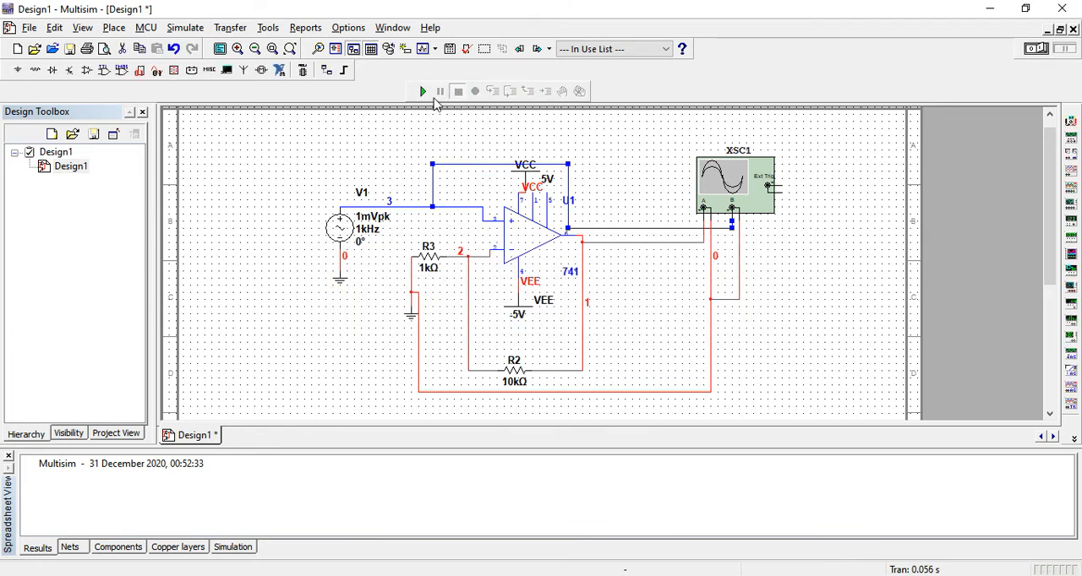
left_click(424, 91)
double_click(734, 188)
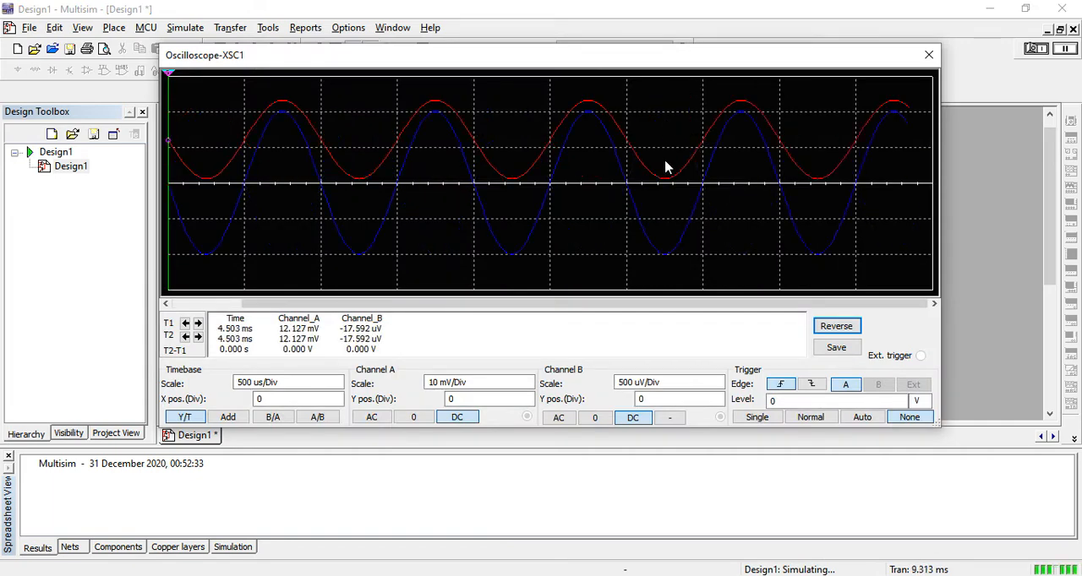
Step: Reverse the oscilloscope display to a white background and stop the simulation
key("space")
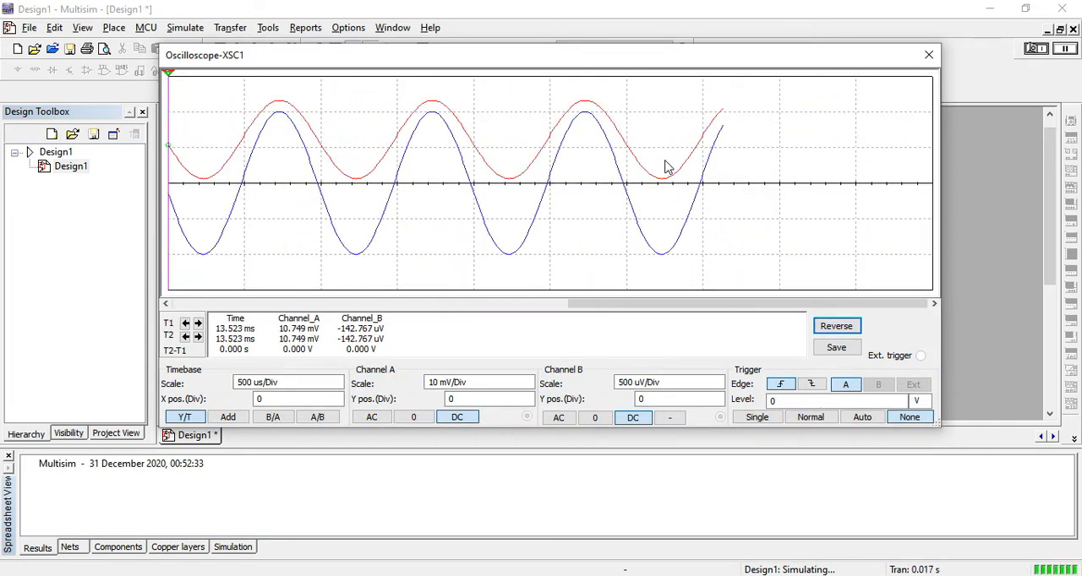
left_click(821, 327)
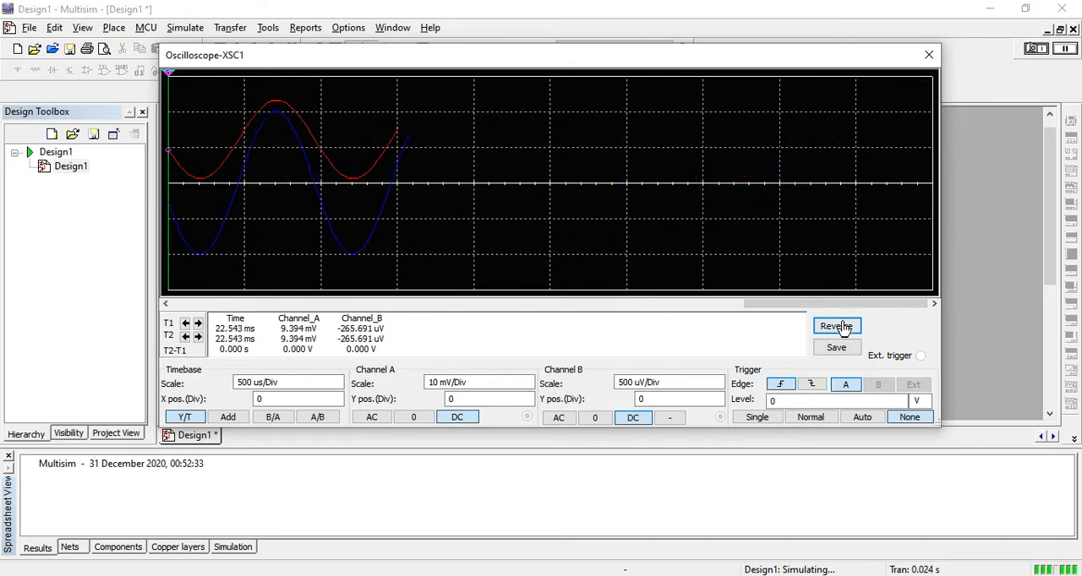
left_click(838, 328)
key("space")
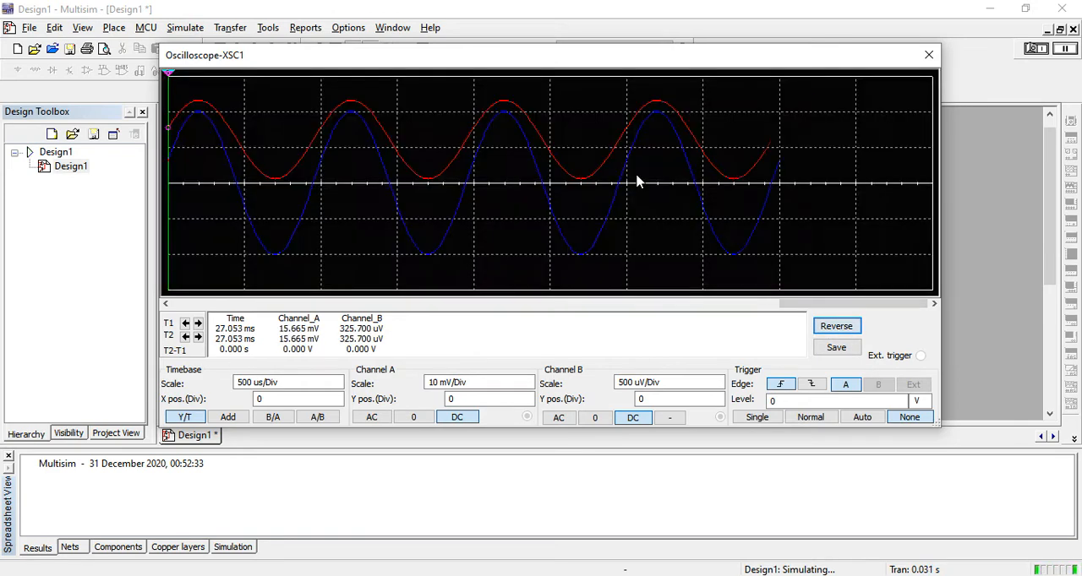
key("space")
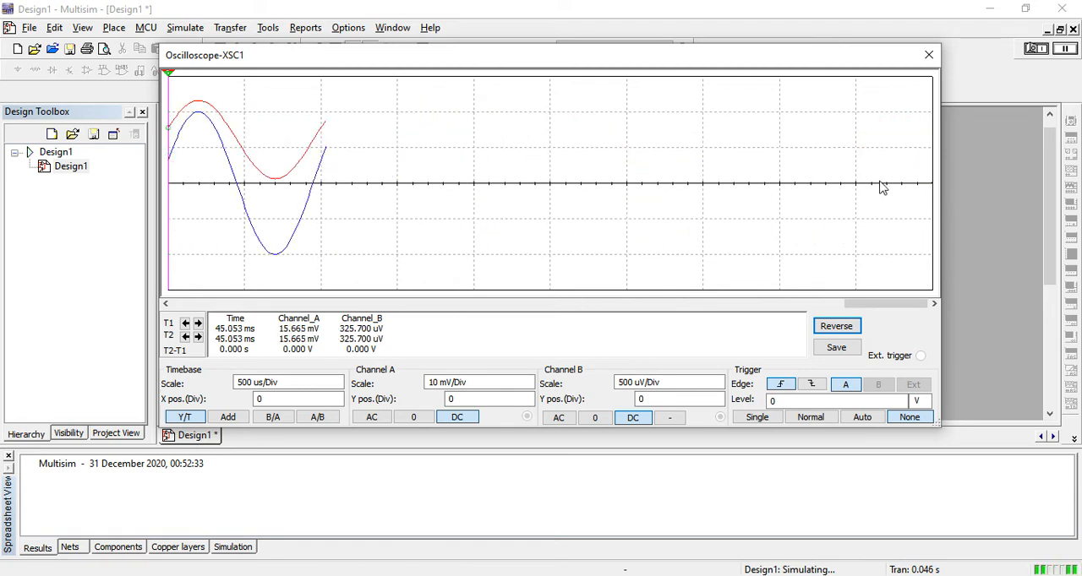
left_click(1034, 49)
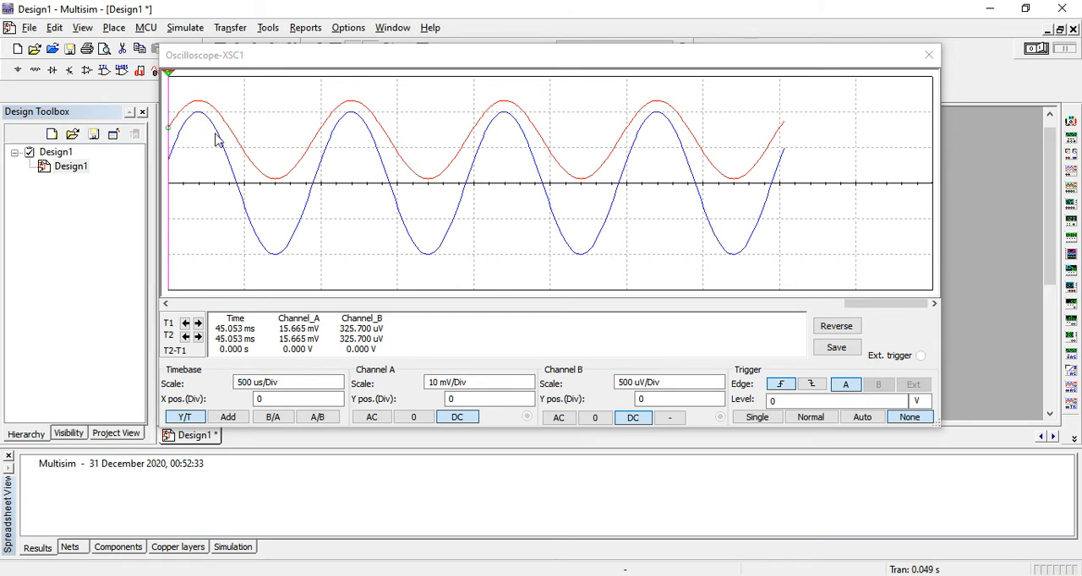
Step: Compare the oscilloscope traces with the schematic's input and output connections, and check the voltage settings of source V1
left_click_drag(470, 53, 307, 367)
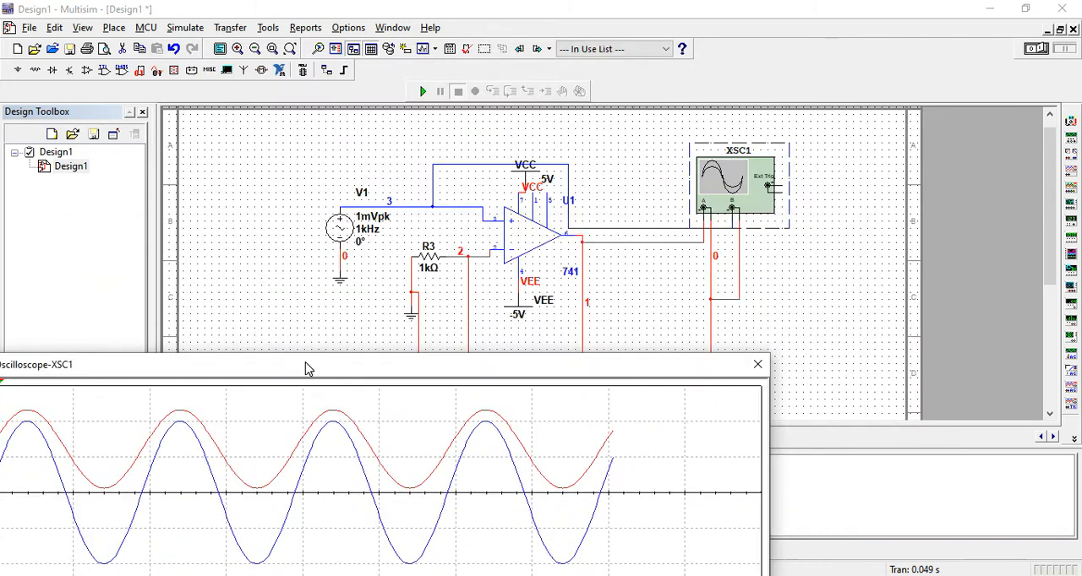
left_click_drag(525, 374, 718, 52)
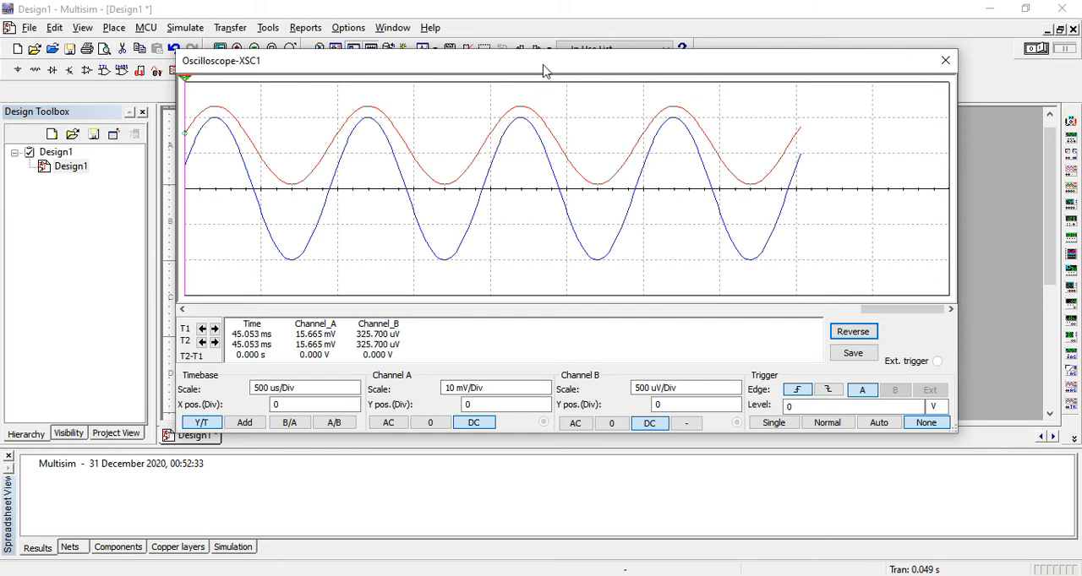
left_click_drag(545, 70, 786, 72)
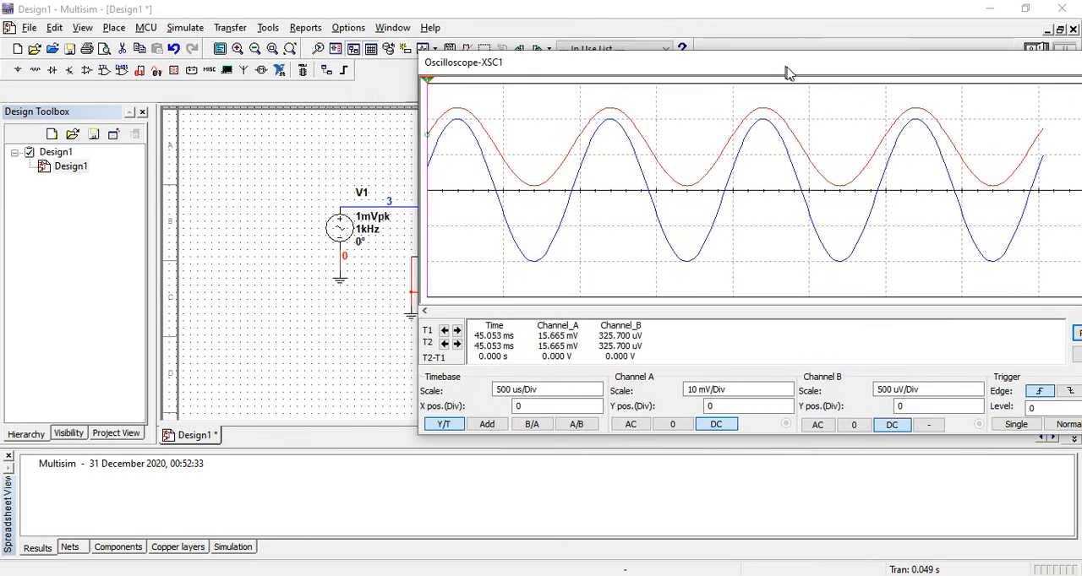
double_click(341, 218)
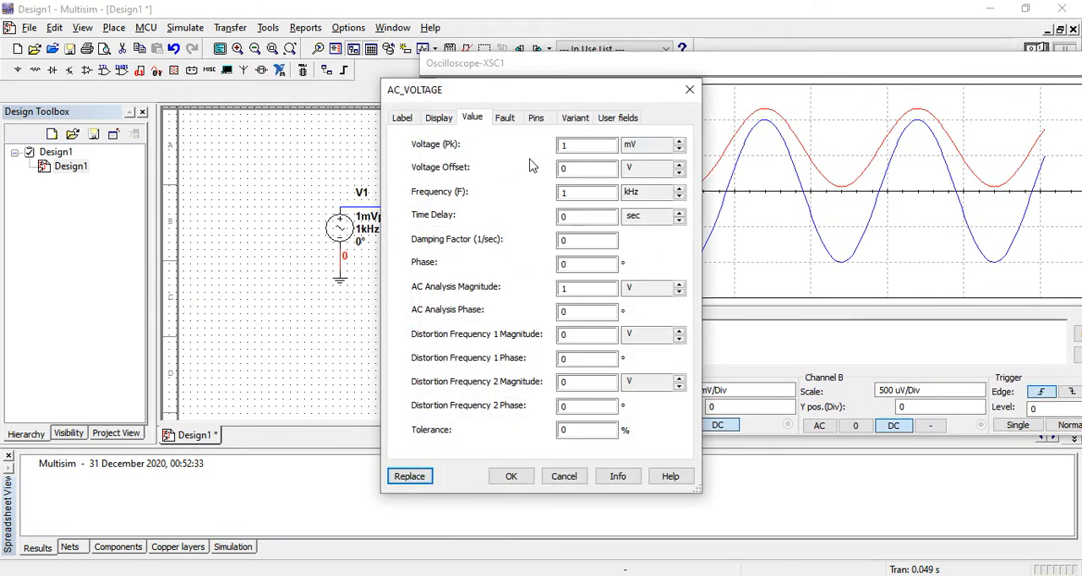
left_click(689, 89)
left_click_drag(639, 66, 262, 320)
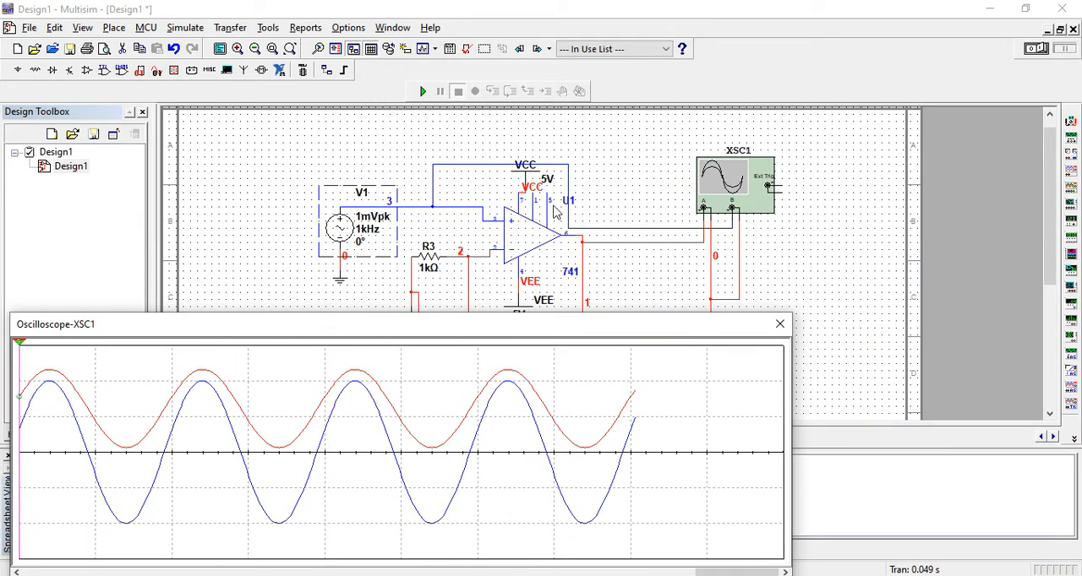
left_click_drag(443, 321, 541, 254)
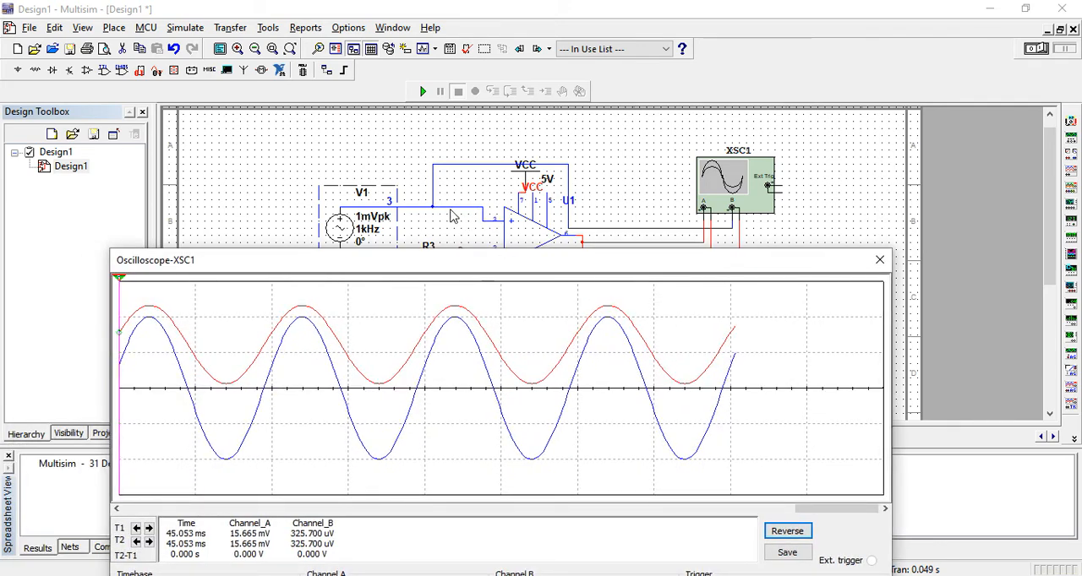
left_click_drag(439, 267, 559, 80)
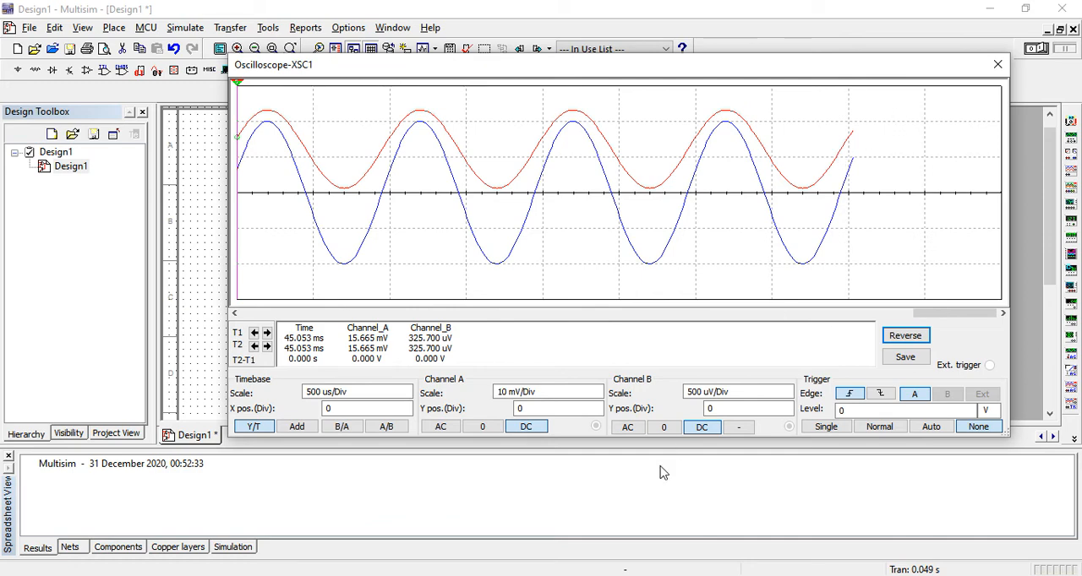
Step: Switch to PowerPoint and review the inverting table on slide 22 and the non-inverting slides through the table on slide 26
key("alt+Tab")
left_click(49, 461)
key("Down")
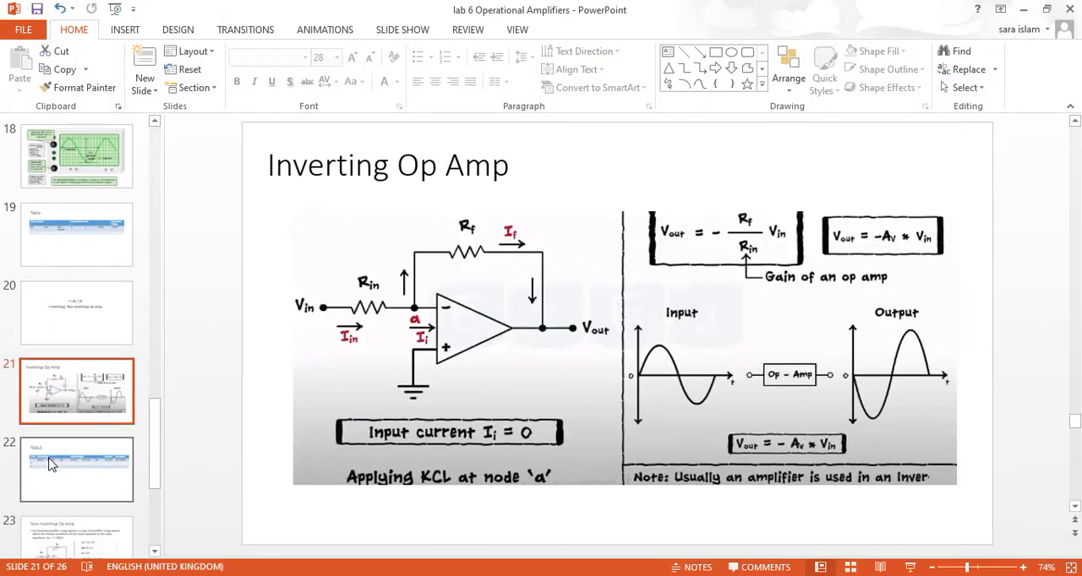
mouse_move(679, 575)
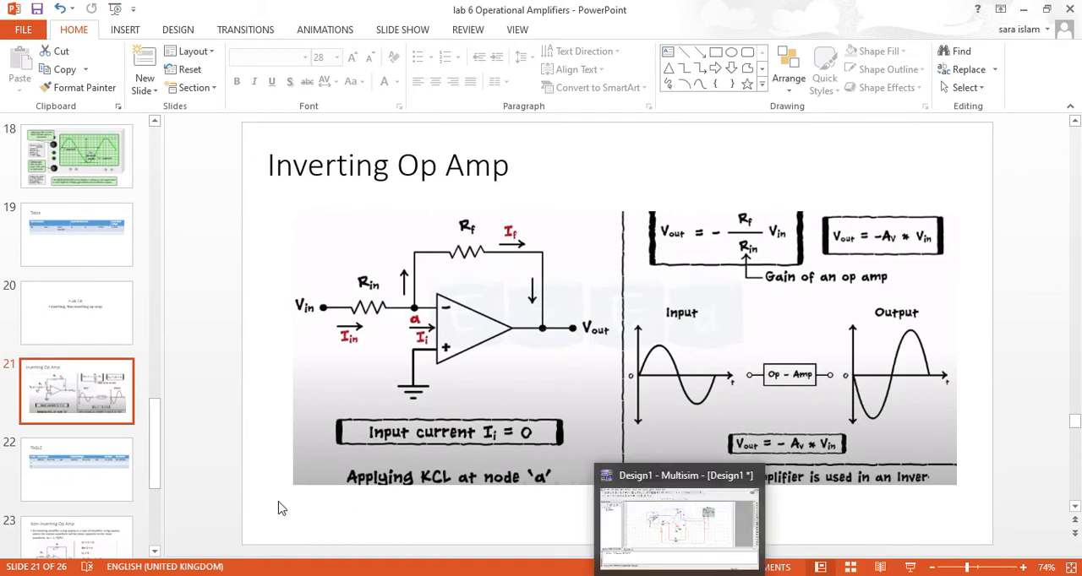
left_click(67, 500)
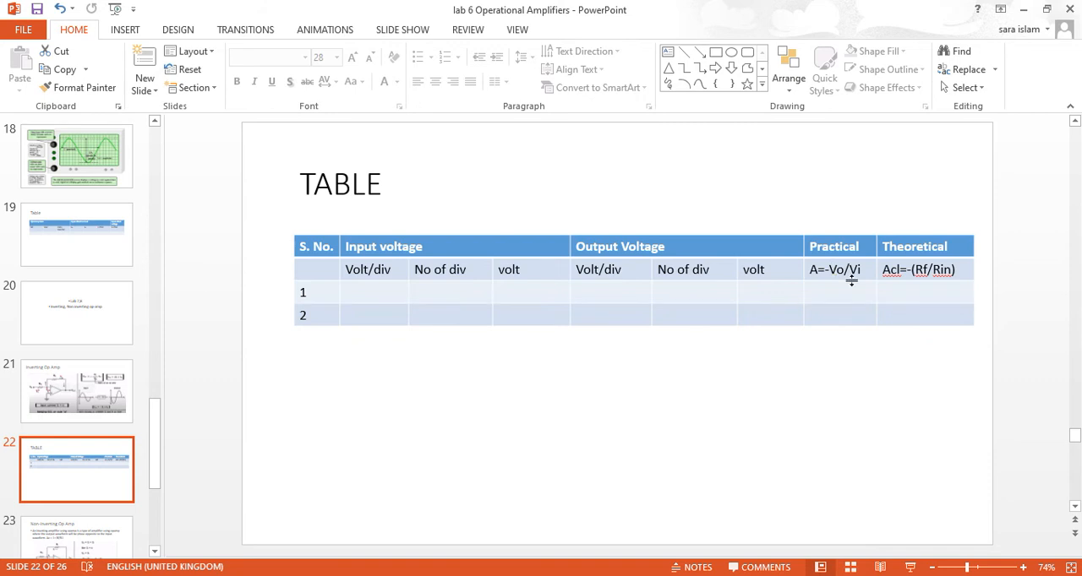
left_click(95, 532)
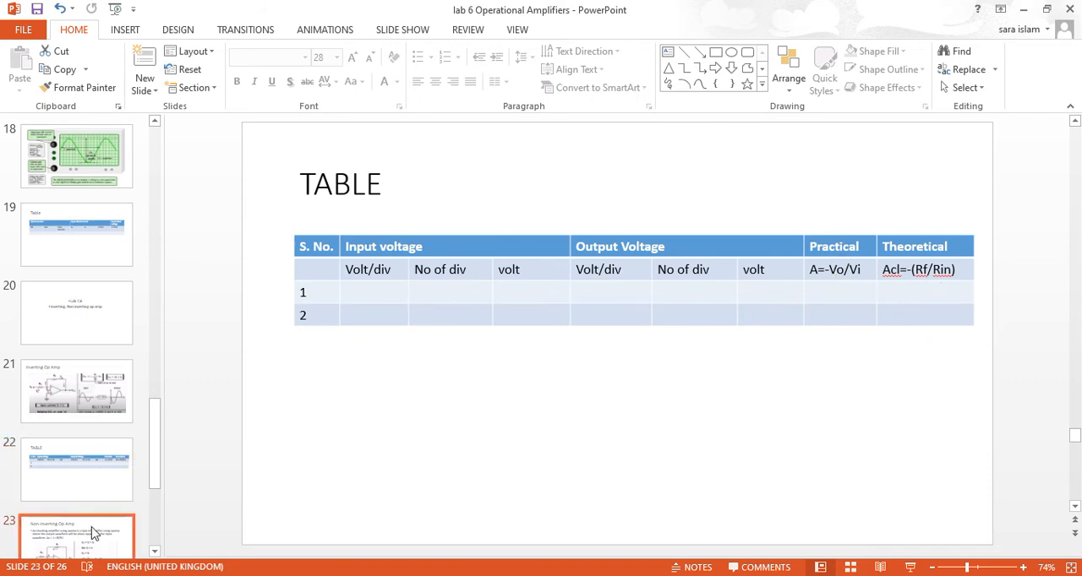
key("Down")
key("Down")
key("Down")
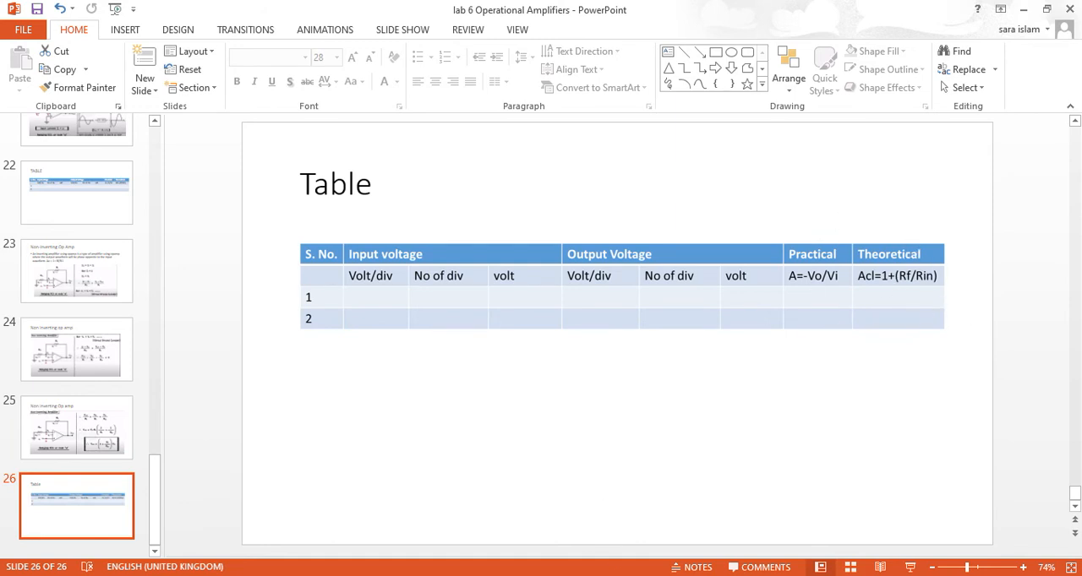
Step: Return to Multisim and examine the oscilloscope's scales and traces against the non-inverting circuit
key("alt+Tab")
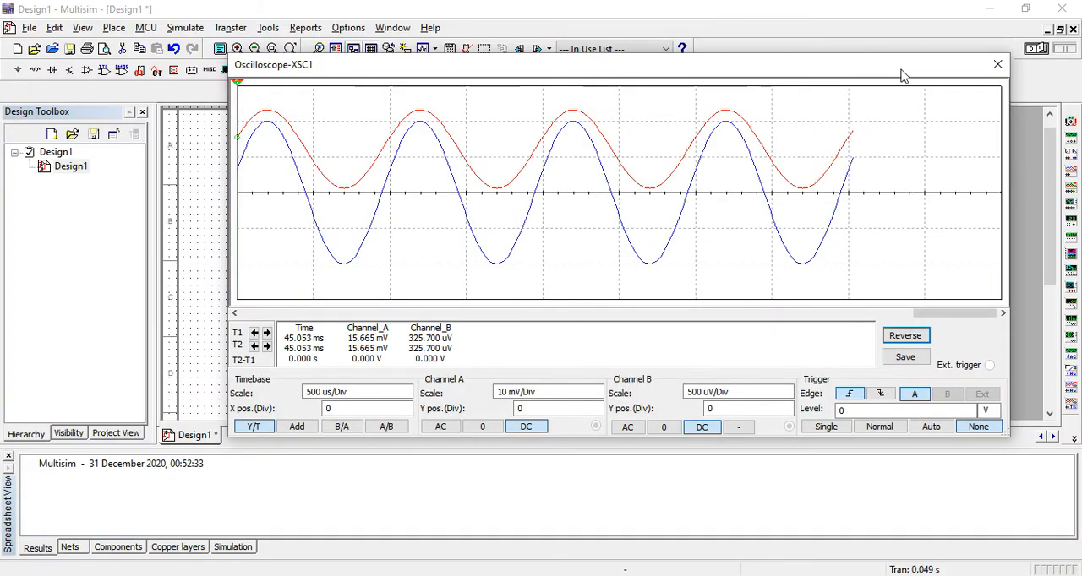
left_click_drag(900, 73, 671, 473)
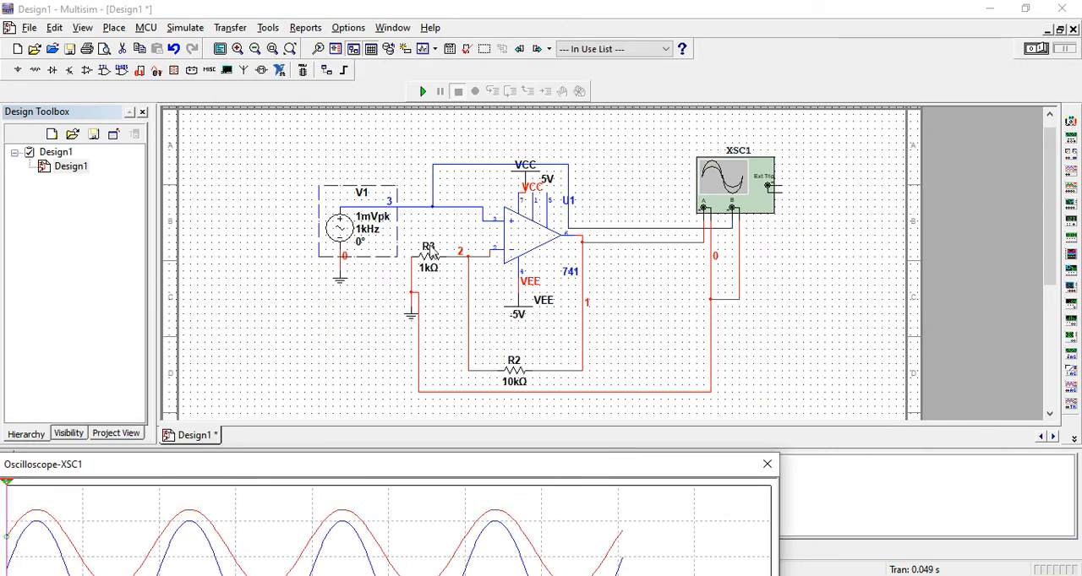
left_click_drag(393, 449, 460, 367)
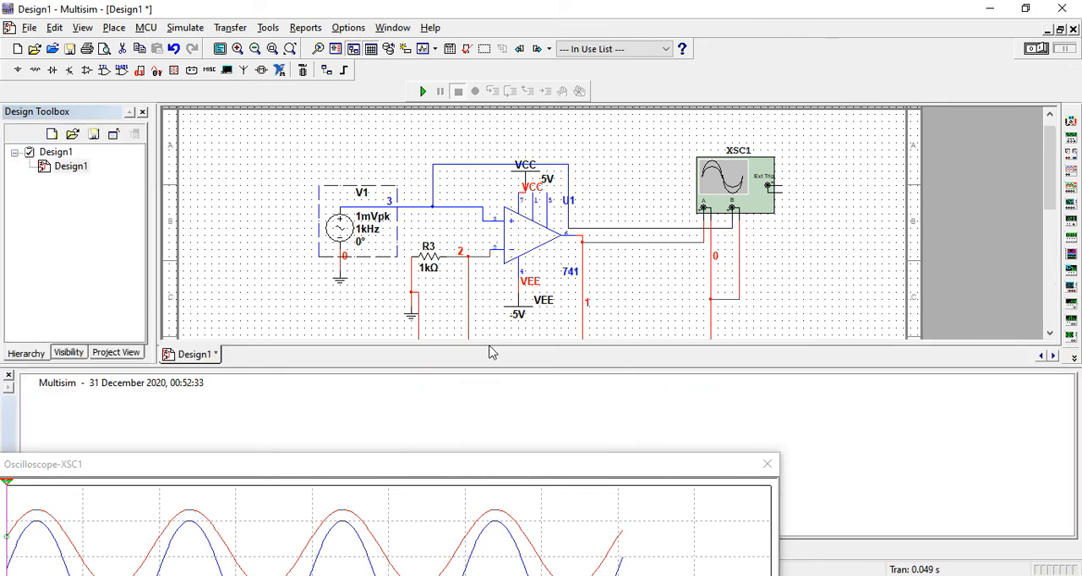
left_click_drag(478, 465, 553, 290)
left_click_drag(627, 163, 666, 104)
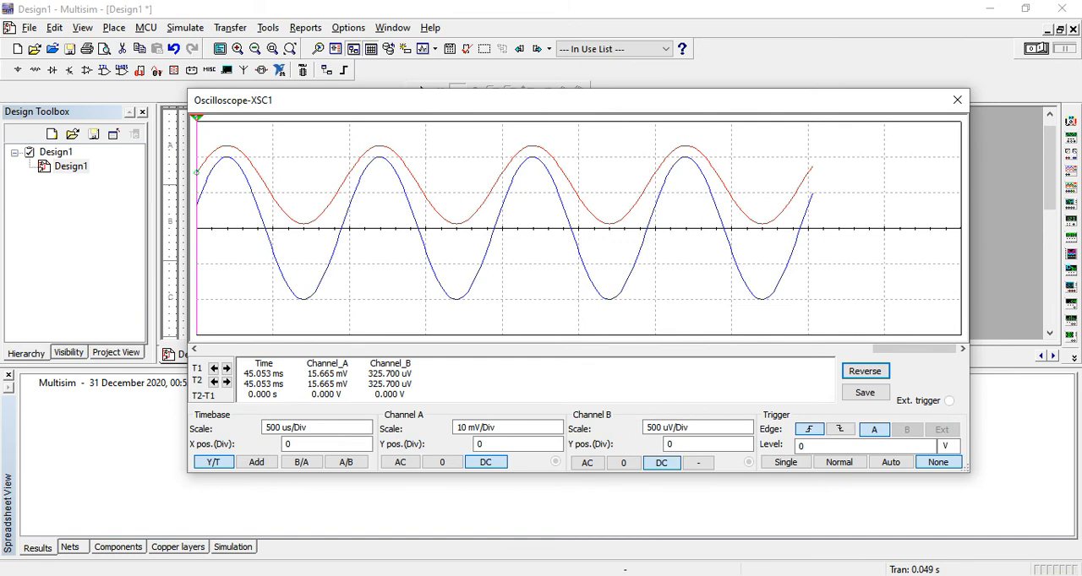
left_click_drag(813, 109, 747, 345)
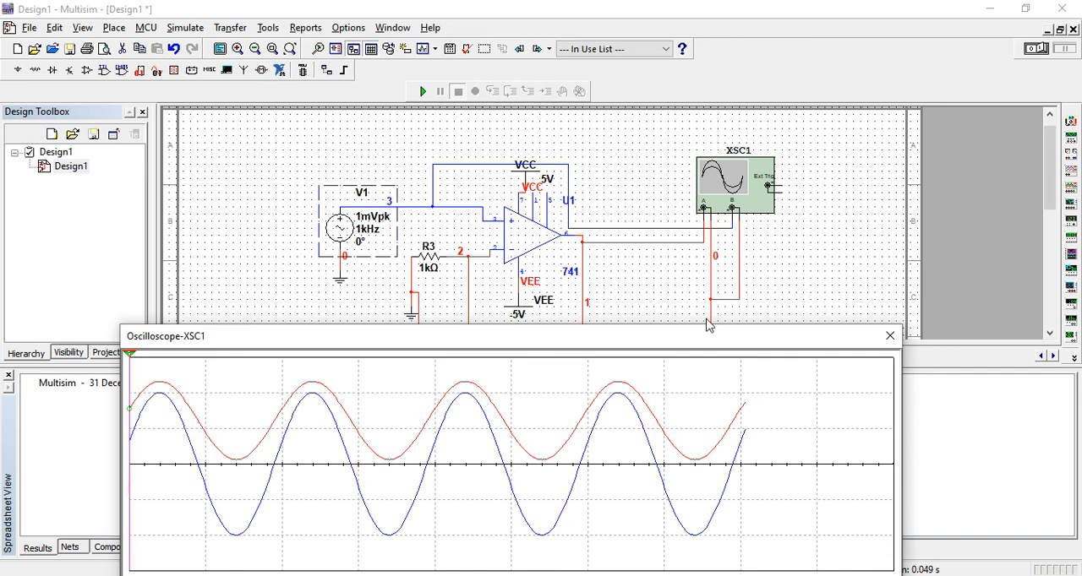
left_click_drag(713, 339, 732, 104)
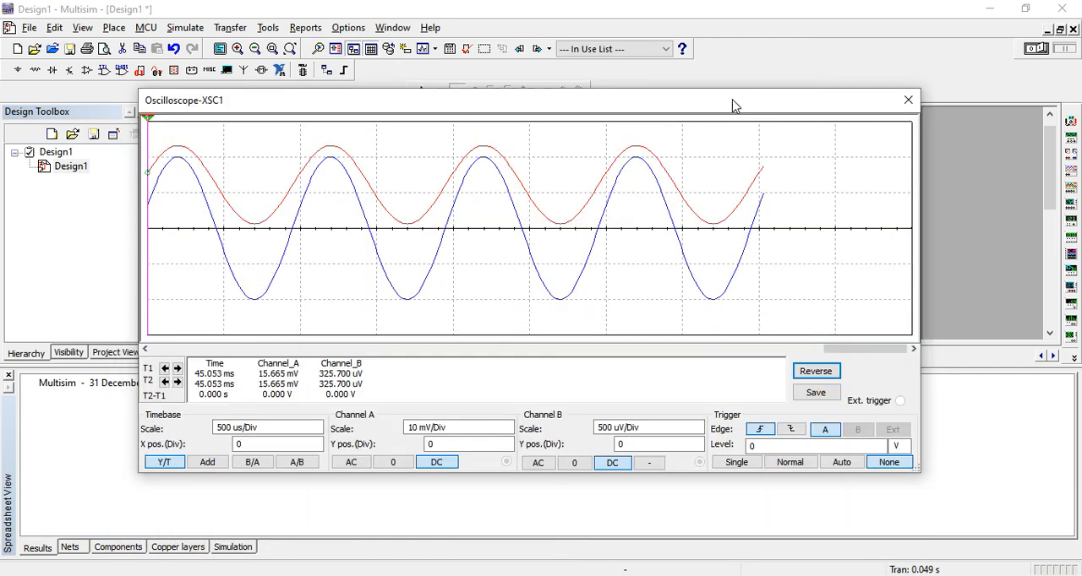
Step: Close the oscilloscope display and switch to the non-inverting table slide in PowerPoint
left_click(908, 99)
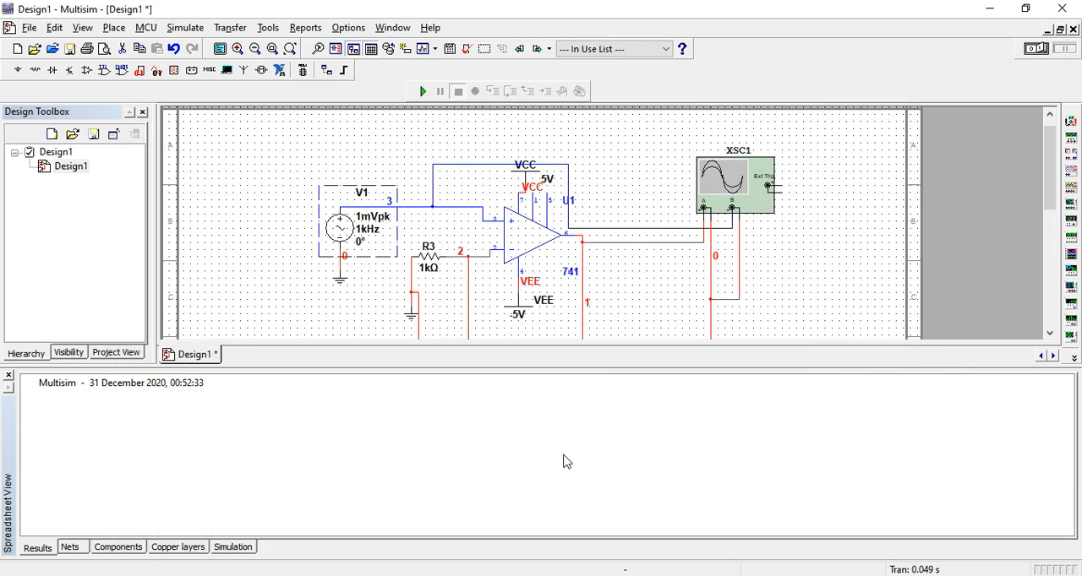
key("alt+Tab")
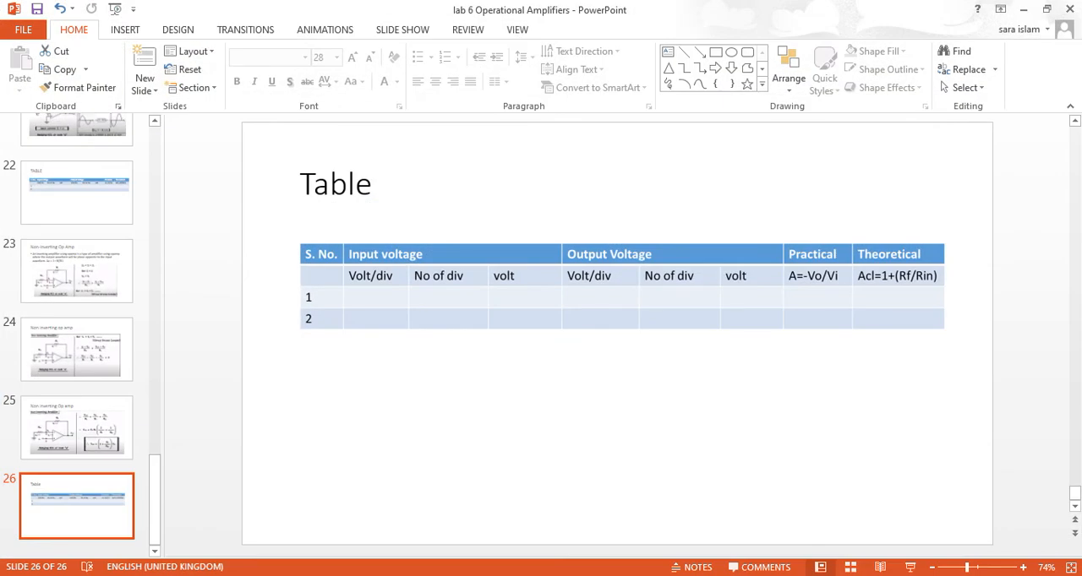